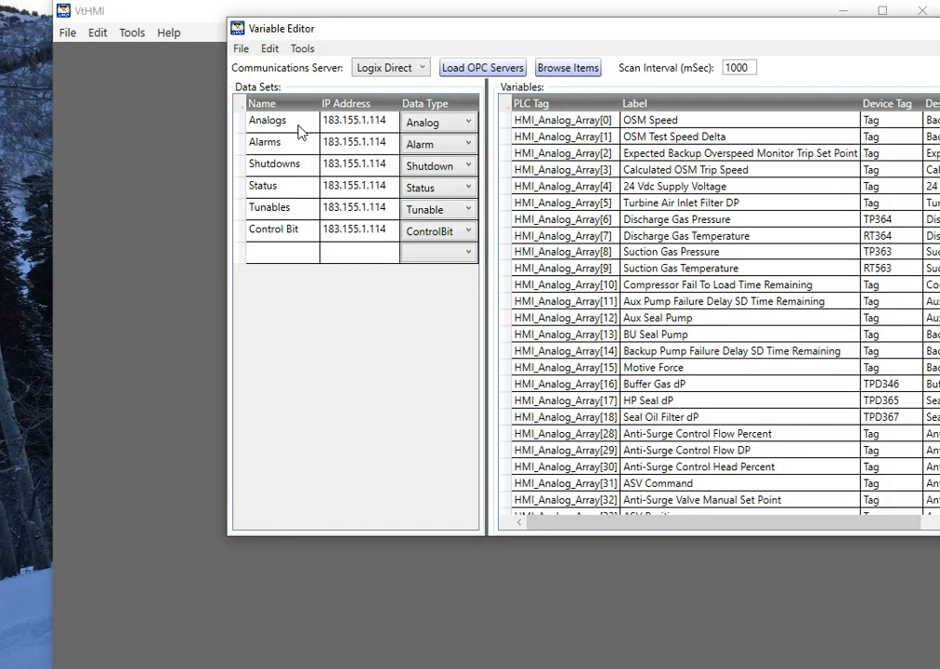
- View the Variable Editor's import and export options, and close the Variable Editor
{"action": "left_click_drag", "start_coordinate": [929, 42], "coordinate": [783, 147]}
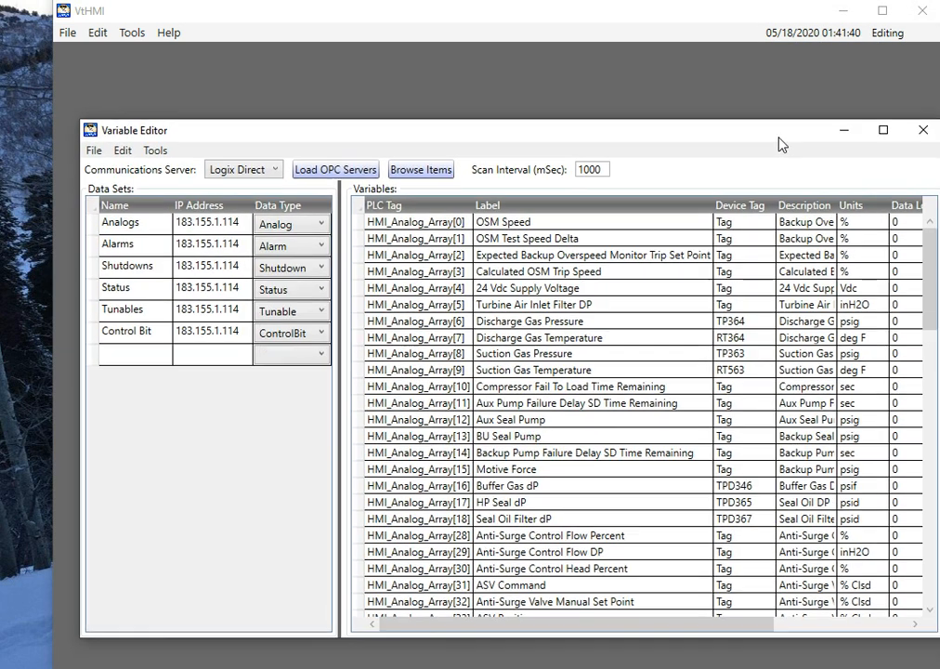
{"action": "left_click", "coordinate": [155, 150]}
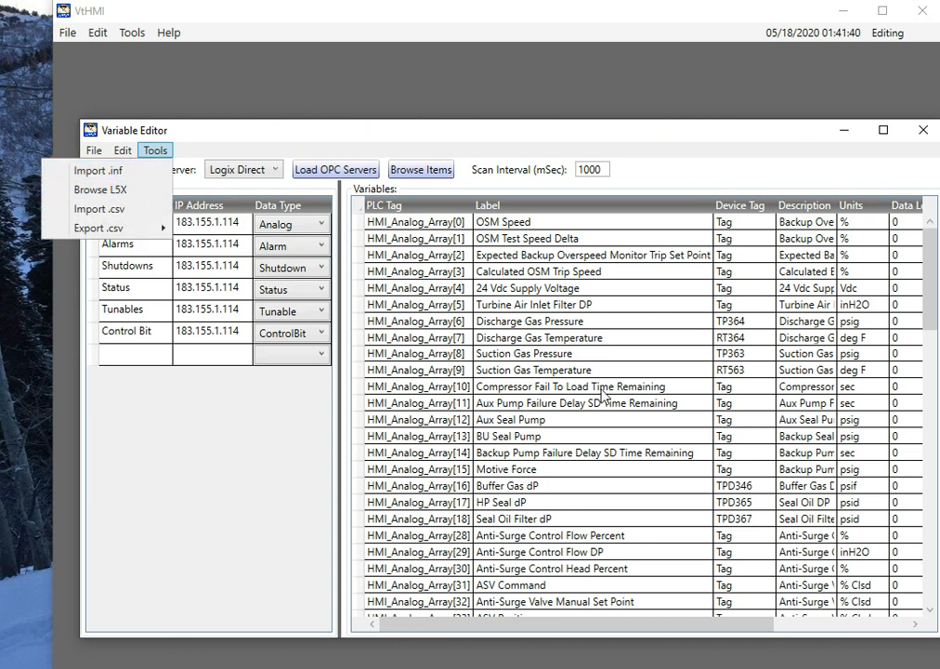
{"action": "left_click", "coordinate": [659, 455]}
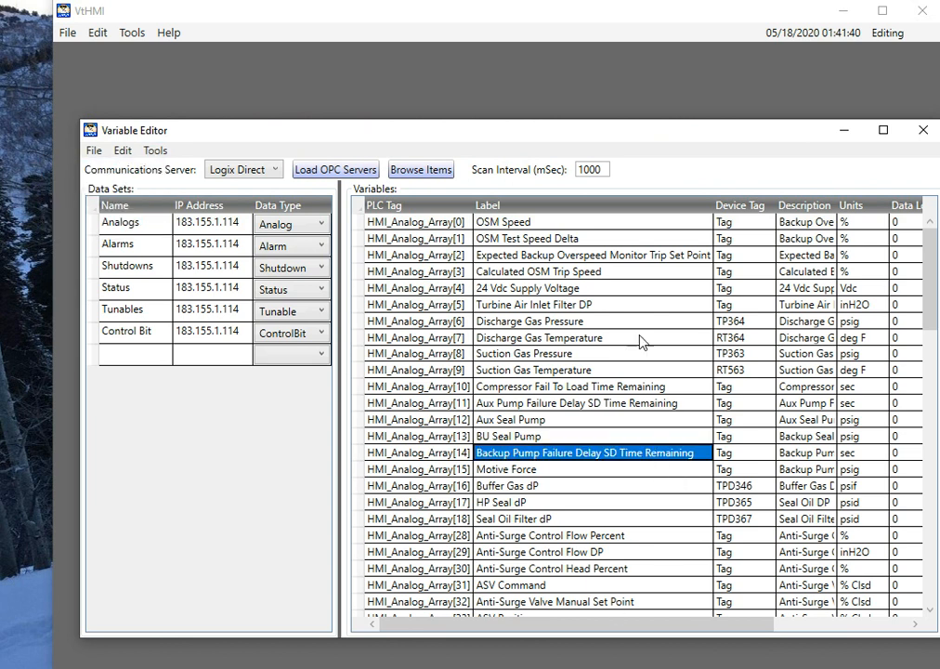
{"action": "left_click", "coordinate": [922, 133]}
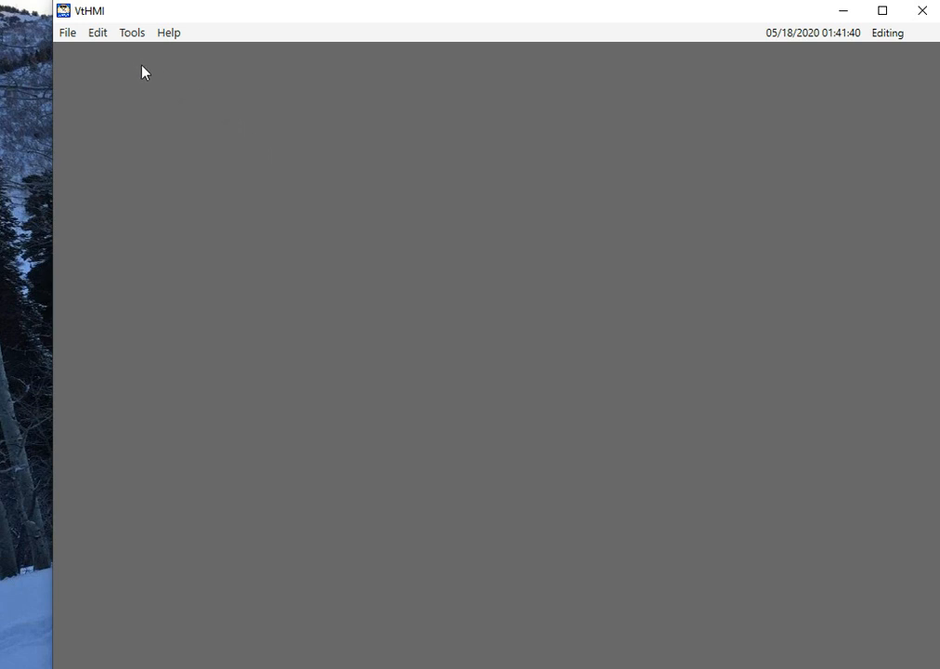
- Open the screen Editor and move its window so the drawing canvas is accessible beside it
{"action": "left_click", "coordinate": [99, 33]}
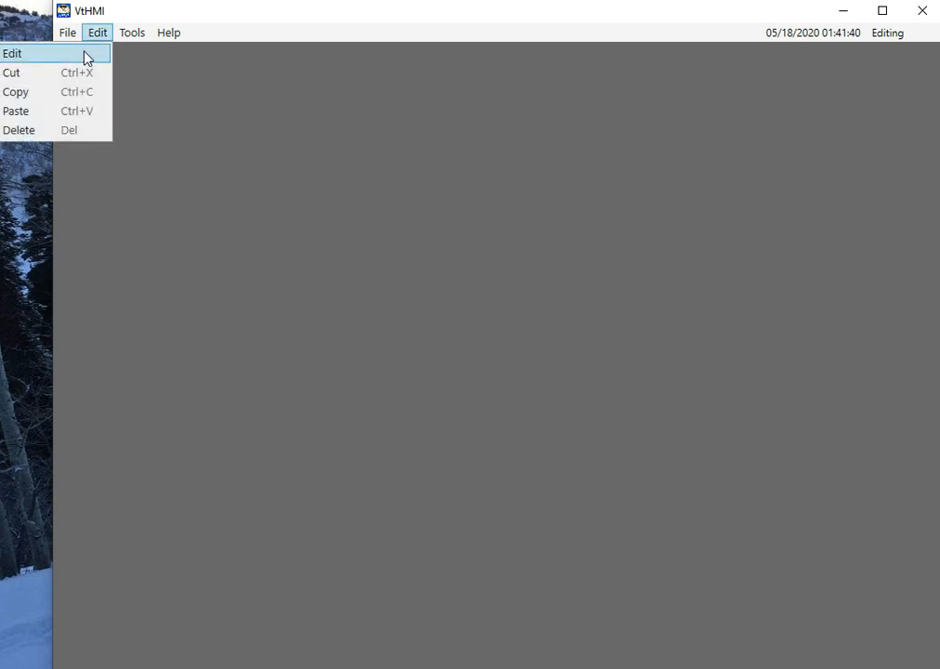
{"action": "left_click", "coordinate": [83, 54]}
{"action": "left_click_drag", "start_coordinate": [514, 312], "coordinate": [560, 104]}
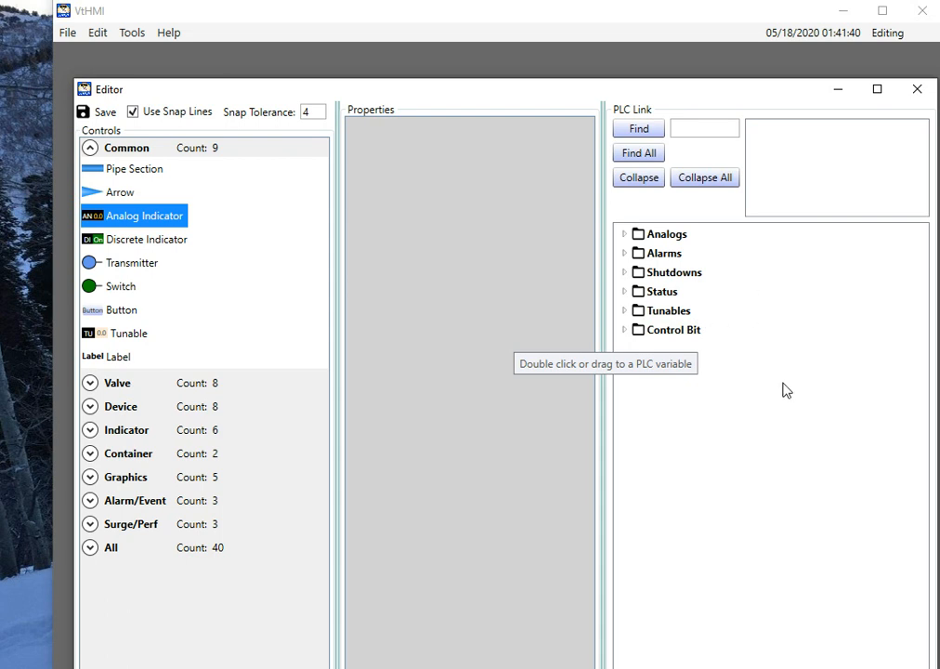
{"action": "left_click_drag", "start_coordinate": [247, 98], "coordinate": [411, 74]}
- Place two Analog Indicators on the canvas, one directly below the other, at about Left 73 and Top 143 and 167
{"action": "left_click", "coordinate": [307, 197]}
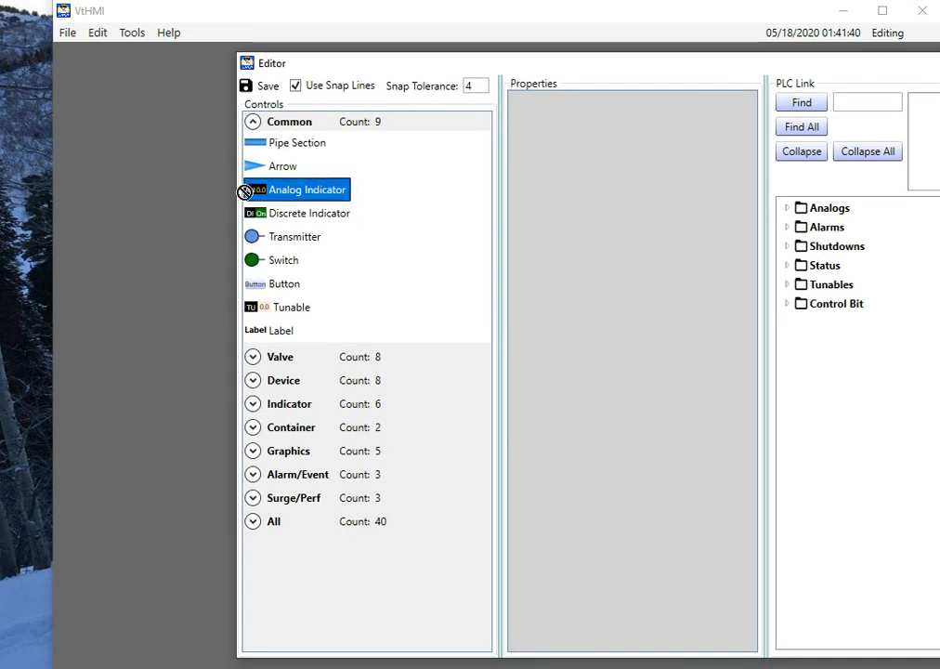
{"action": "left_click", "coordinate": [119, 174]}
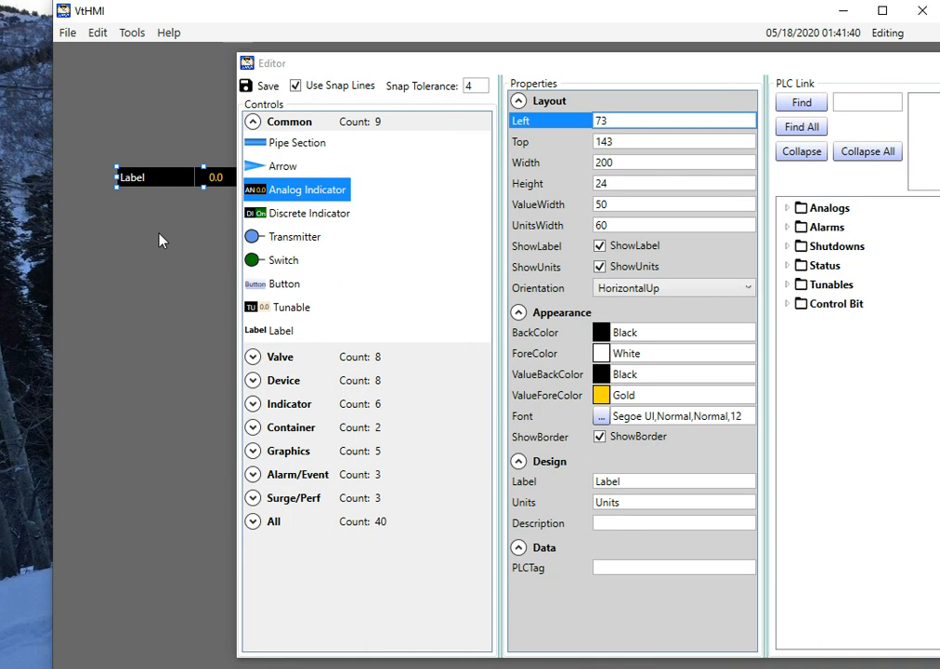
{"action": "left_click", "coordinate": [309, 200]}
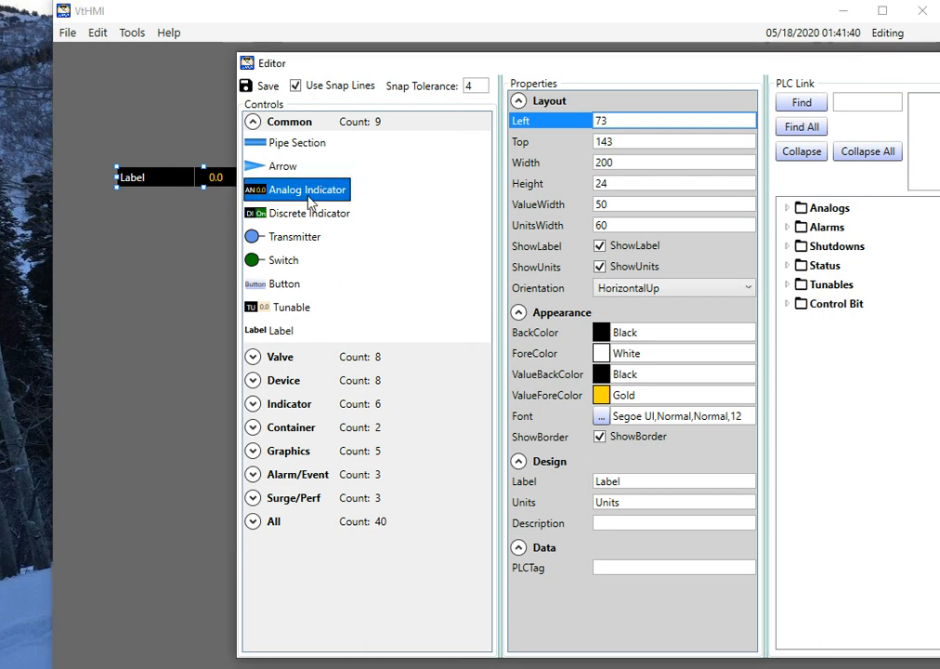
{"action": "double_click", "coordinate": [308, 195]}
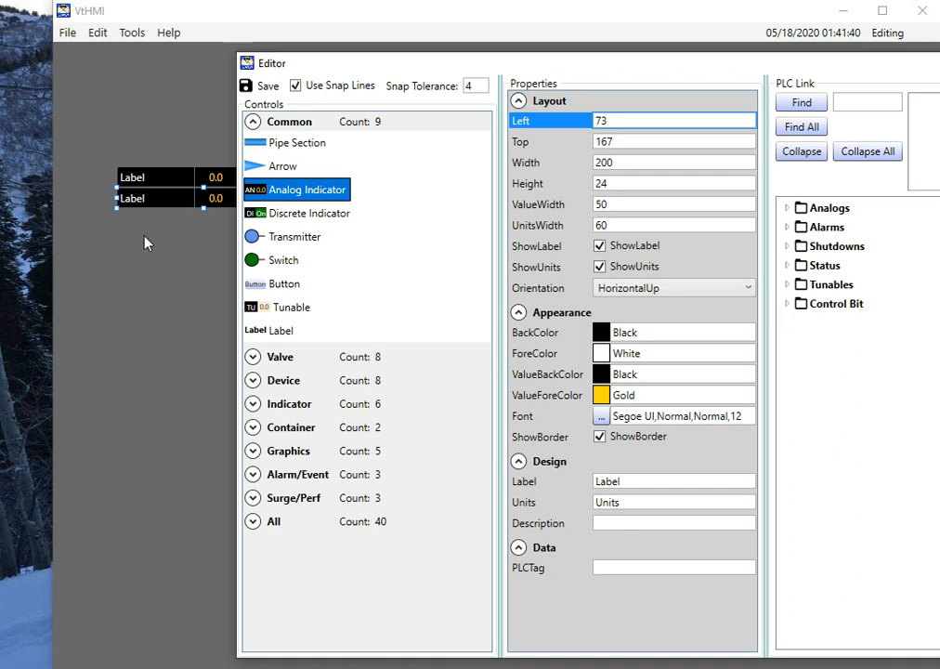
- Select both analog indicators by area and one by one, clearing the selection between attempts
{"action": "left_click_drag", "start_coordinate": [349, 65], "coordinate": [411, 76]}
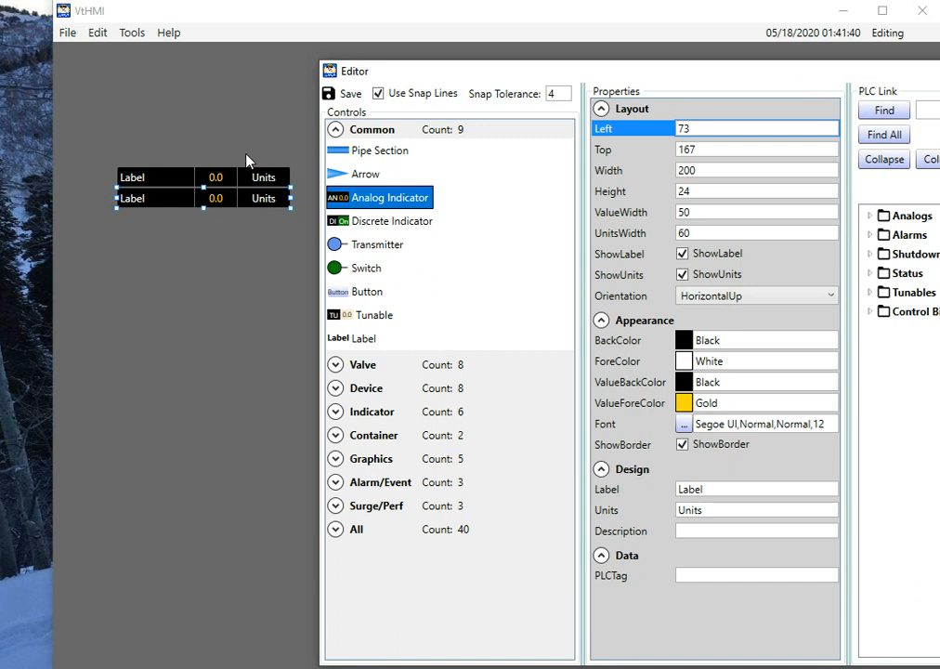
{"action": "left_click_drag", "start_coordinate": [97, 131], "coordinate": [226, 238]}
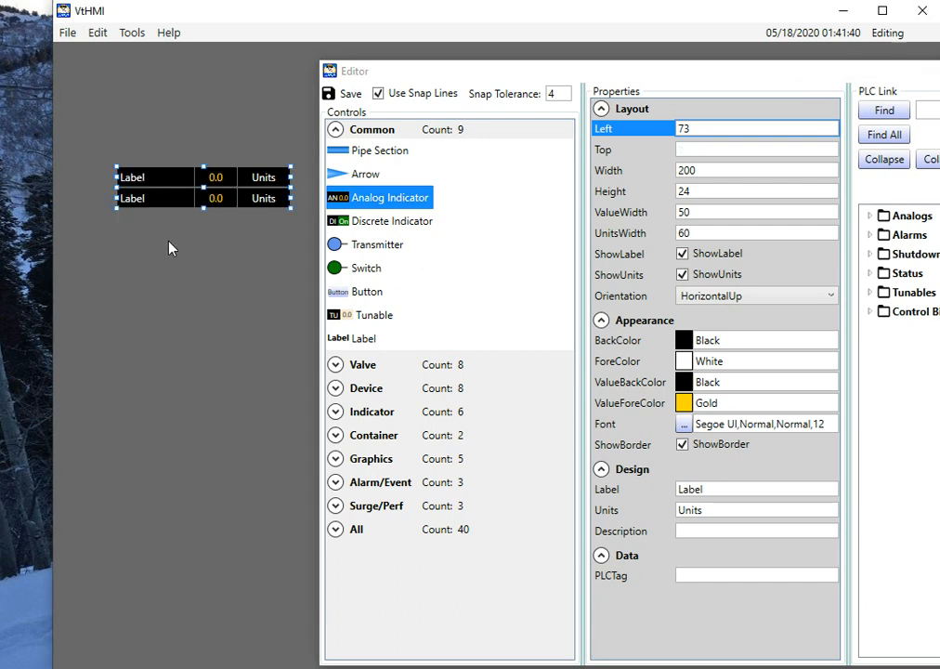
{"action": "left_click_drag", "start_coordinate": [94, 115], "coordinate": [231, 297]}
{"action": "left_click", "coordinate": [173, 139]}
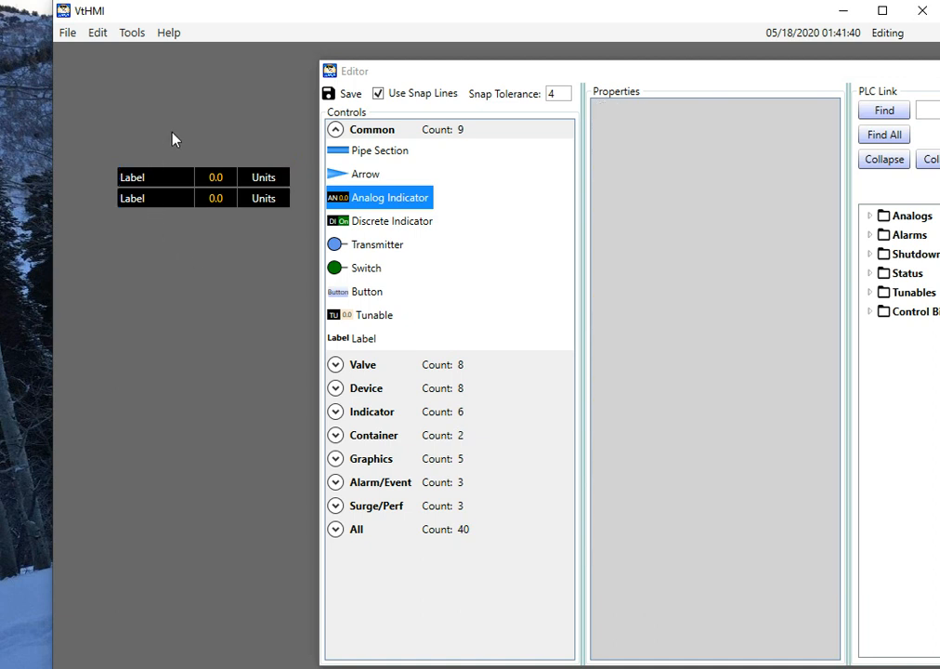
{"action": "left_click", "coordinate": [159, 184]}
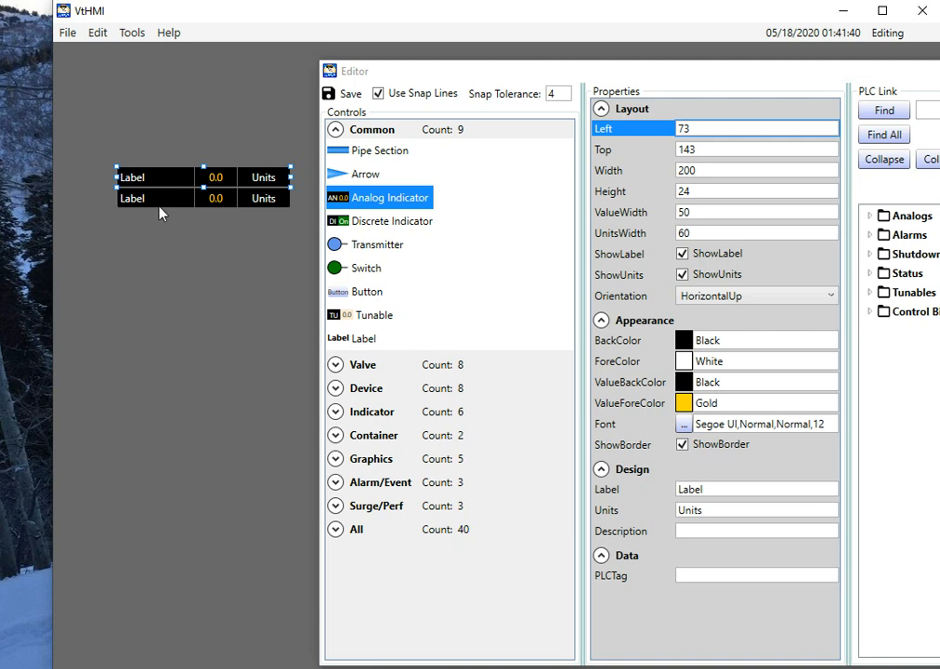
{"action": "left_click", "coordinate": [157, 204], "text": "ctrl"}
{"action": "left_click", "coordinate": [154, 239]}
- Stretch the lower indicator's left edge outward to a width of about 252
{"action": "left_click", "coordinate": [160, 182]}
{"action": "left_click", "coordinate": [164, 206]}
{"action": "left_click_drag", "start_coordinate": [117, 199], "coordinate": [72, 207]}
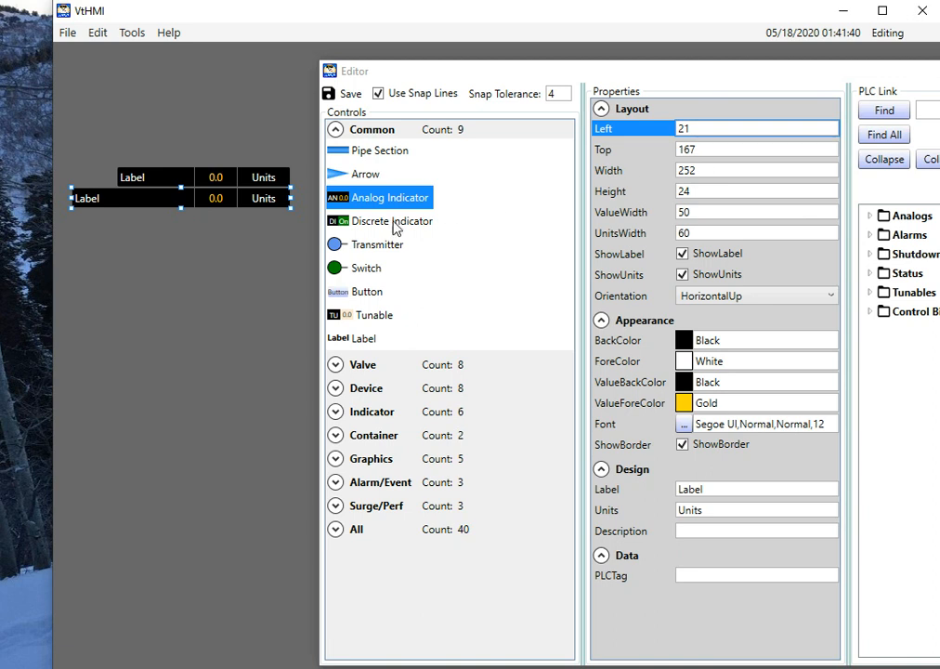
- Set the lower indicator's Left position to 10 and its Width to 300
{"action": "left_click", "coordinate": [728, 130]}
{"action": "double_click", "coordinate": [728, 130]}
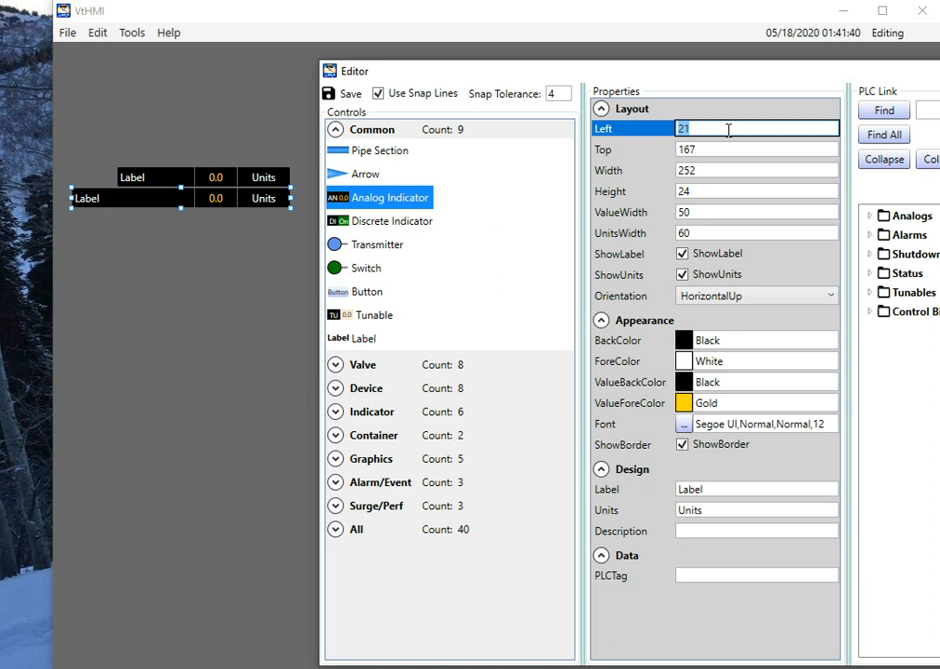
{"action": "type", "text": "10"}
{"action": "key", "text": "Tab"}
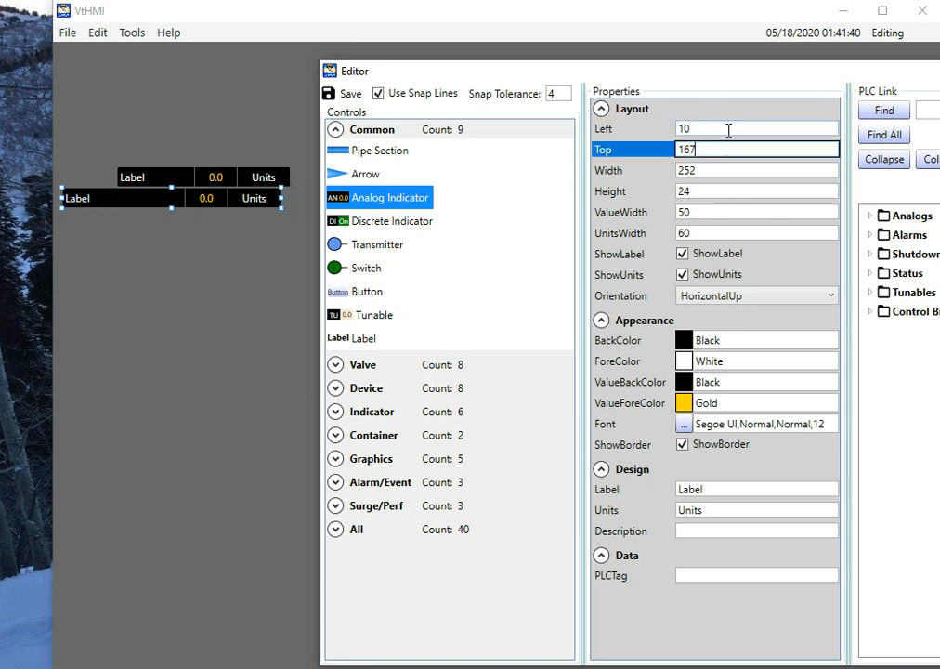
{"action": "double_click", "coordinate": [731, 170]}
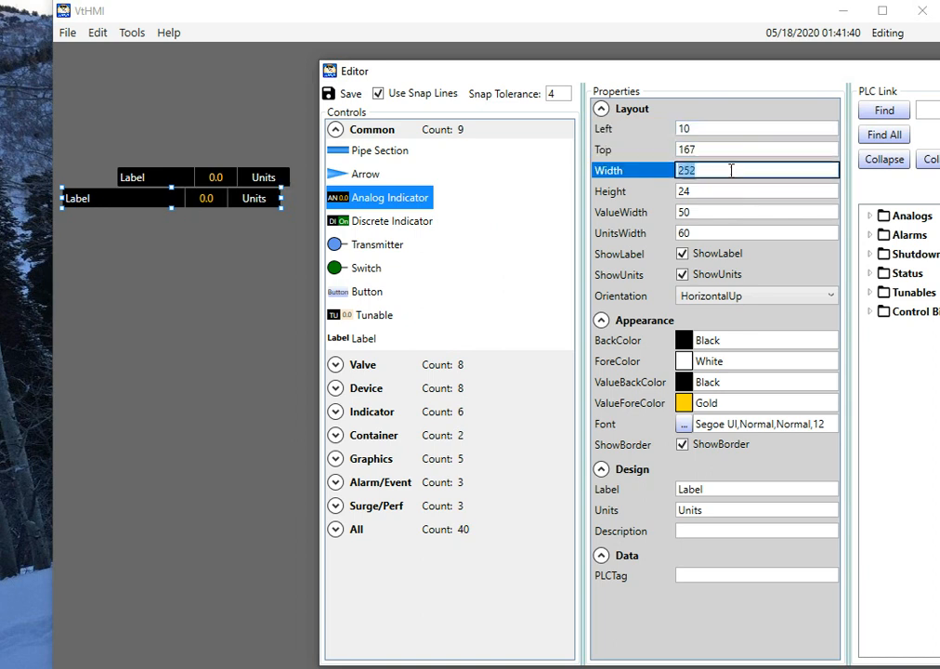
{"action": "type", "text": "300"}
{"action": "key", "text": "Tab"}
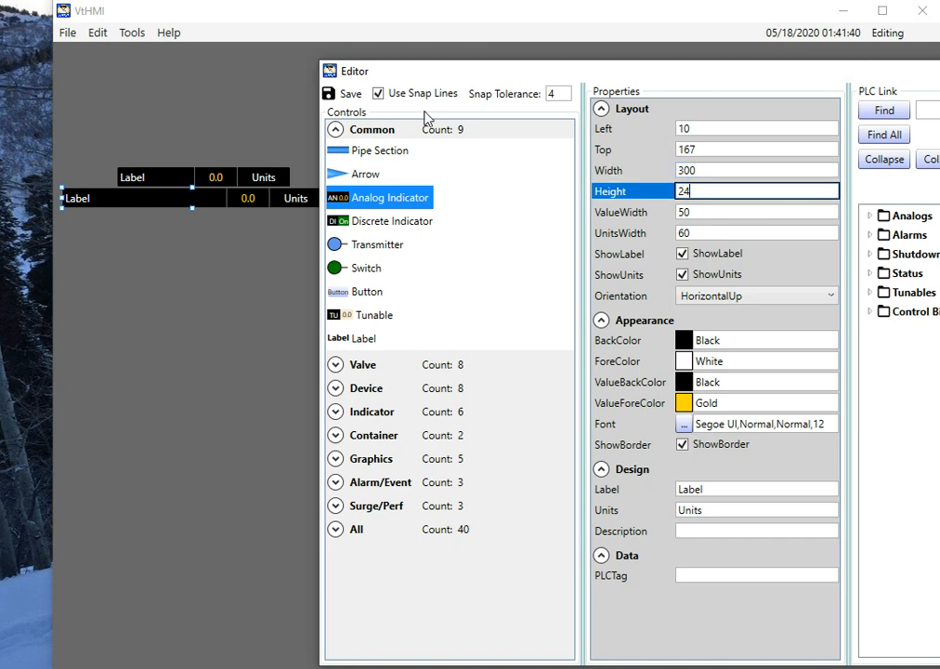
- Select both analog indicators and set their shared Left position to 20 and Width to 250
{"action": "left_click_drag", "start_coordinate": [429, 80], "coordinate": [485, 82]}
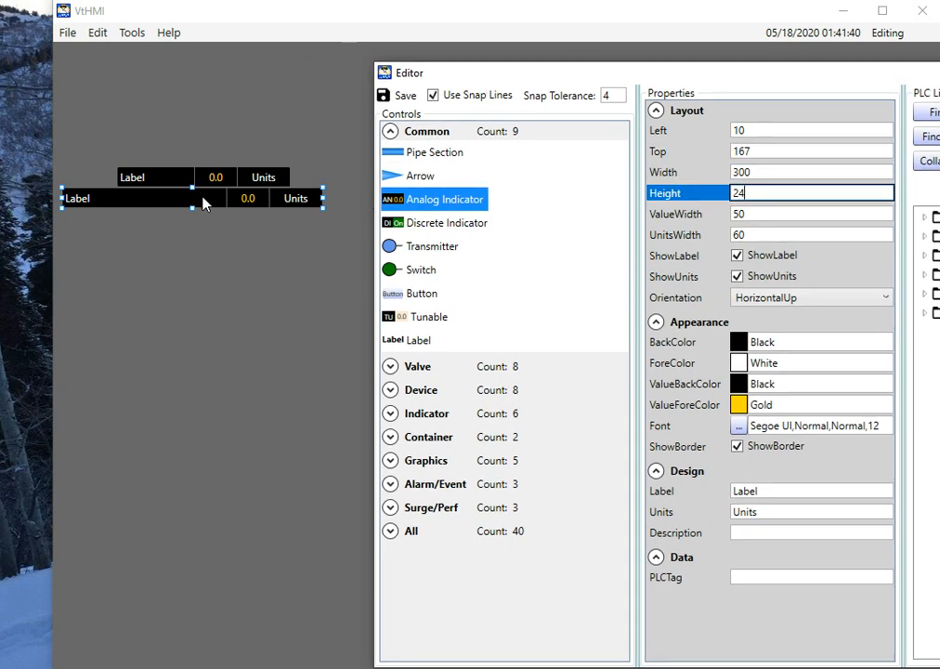
{"action": "left_click", "coordinate": [181, 120]}
{"action": "left_click_drag", "start_coordinate": [181, 121], "coordinate": [261, 270]}
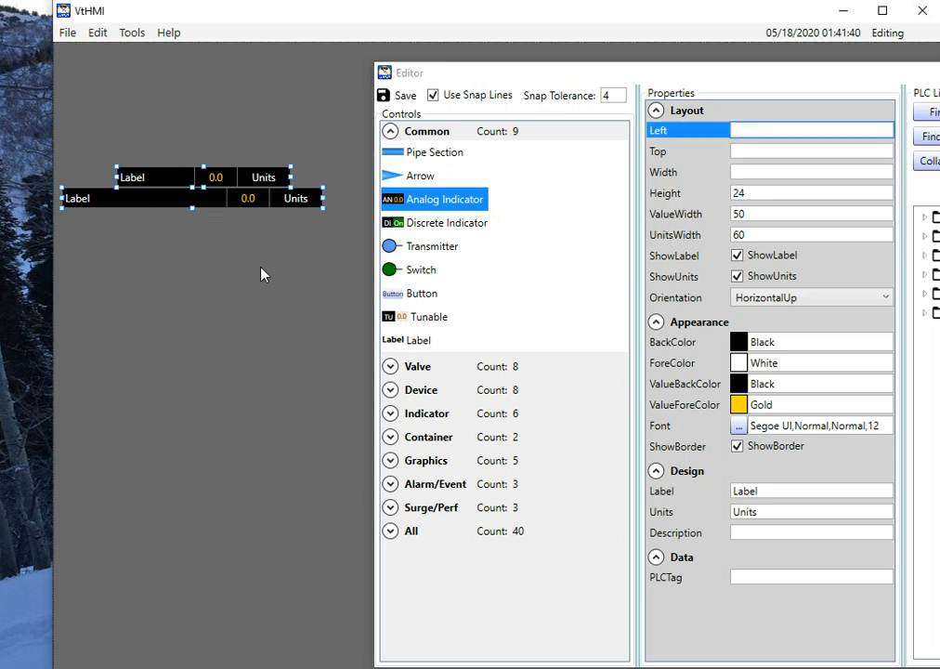
{"action": "left_click", "coordinate": [750, 130]}
{"action": "type", "text": "20"}
{"action": "key", "text": "Tab"}
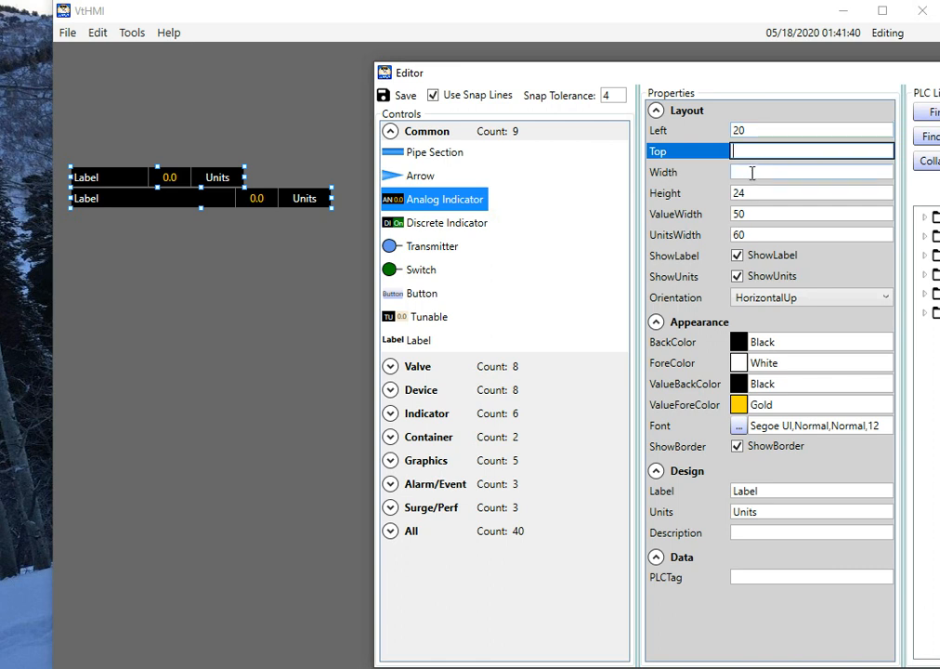
{"action": "left_click", "coordinate": [752, 172]}
{"action": "type", "text": "250"}
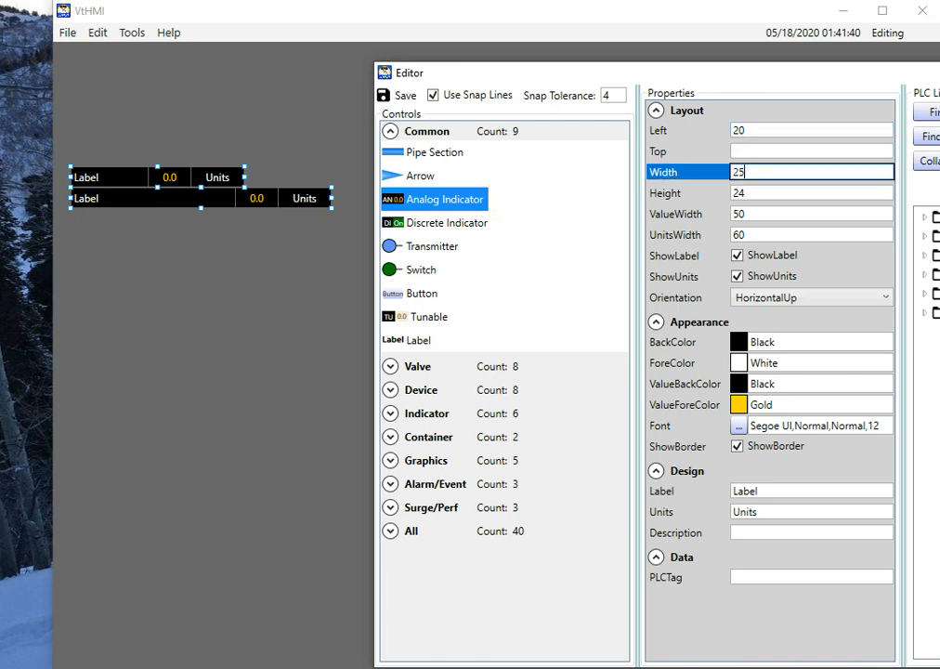
{"action": "left_click", "coordinate": [769, 192]}
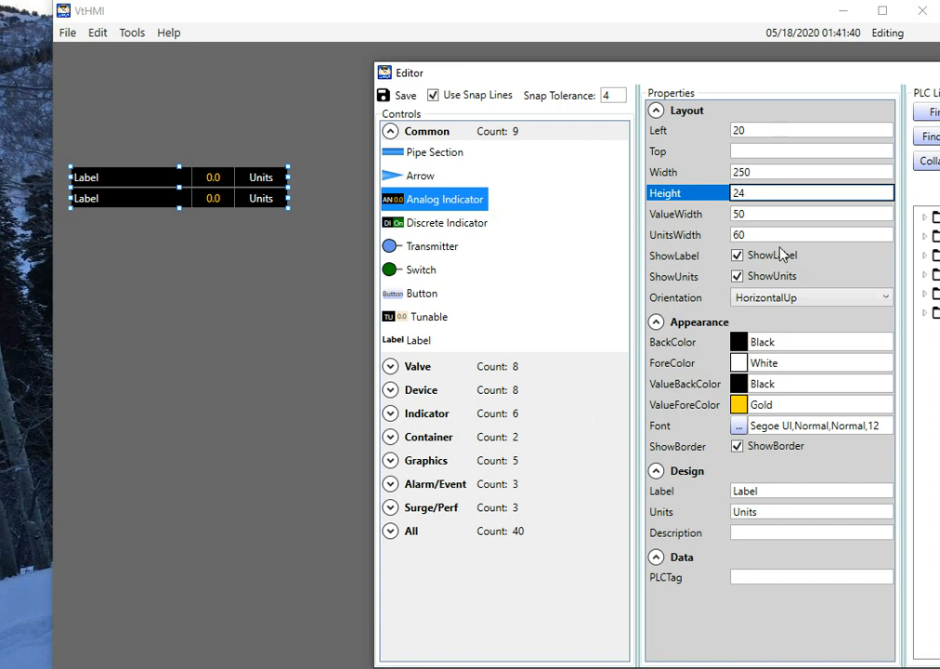
- Select only the upper analog indicator and expand the Analogs group of PLC variables
{"action": "left_click_drag", "start_coordinate": [839, 81], "coordinate": [765, 57]}
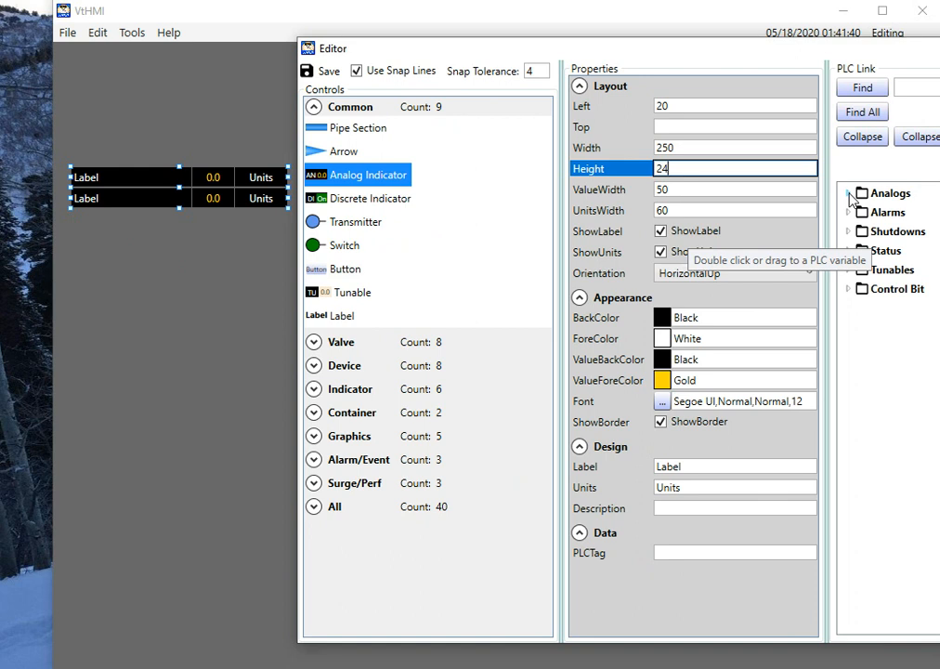
{"action": "left_click", "coordinate": [149, 160]}
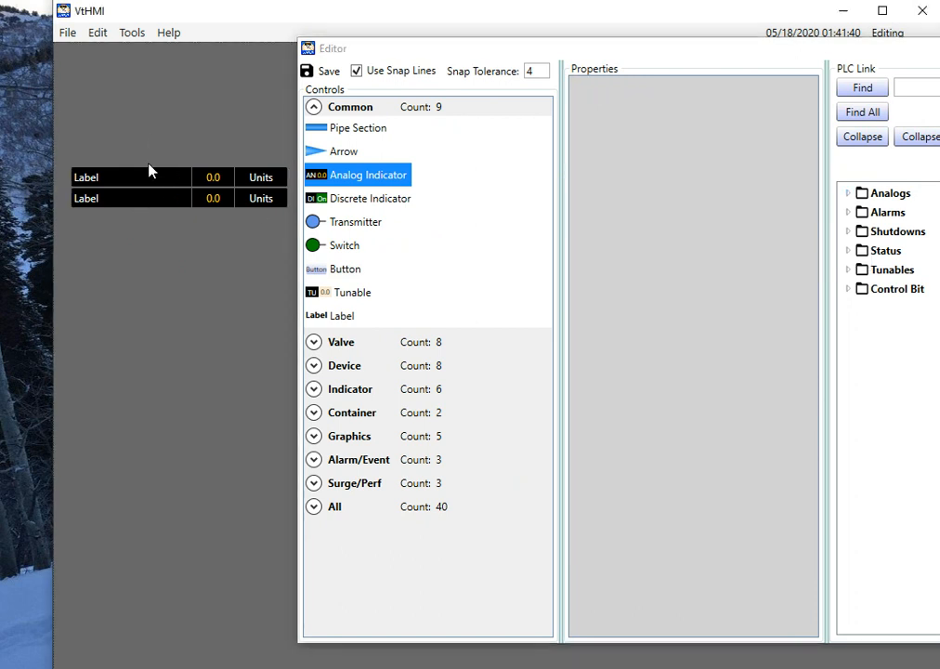
{"action": "left_click", "coordinate": [149, 176]}
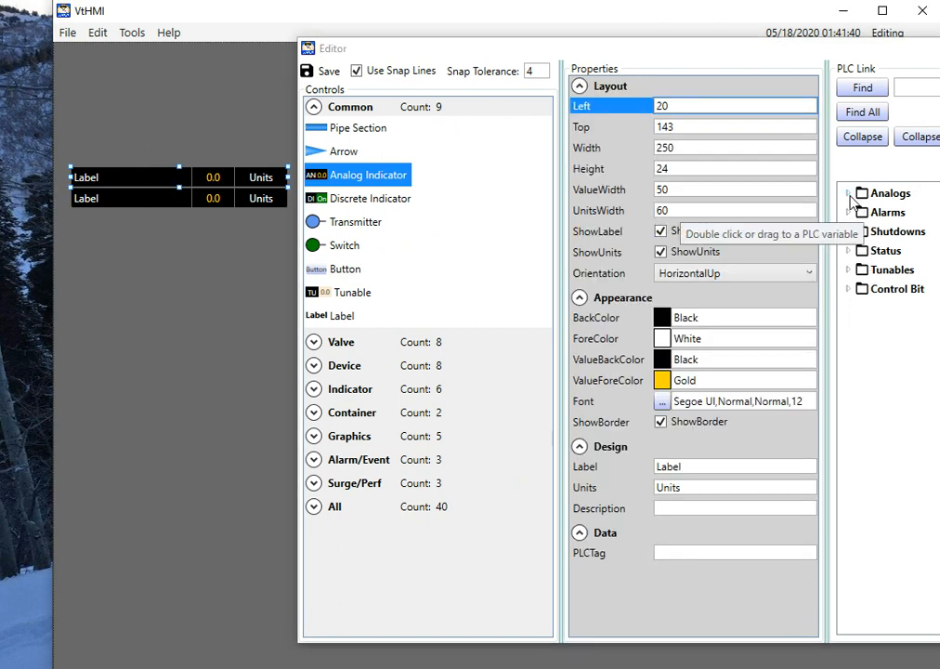
{"action": "left_click", "coordinate": [847, 194]}
{"action": "left_click_drag", "start_coordinate": [812, 56], "coordinate": [596, 63]}
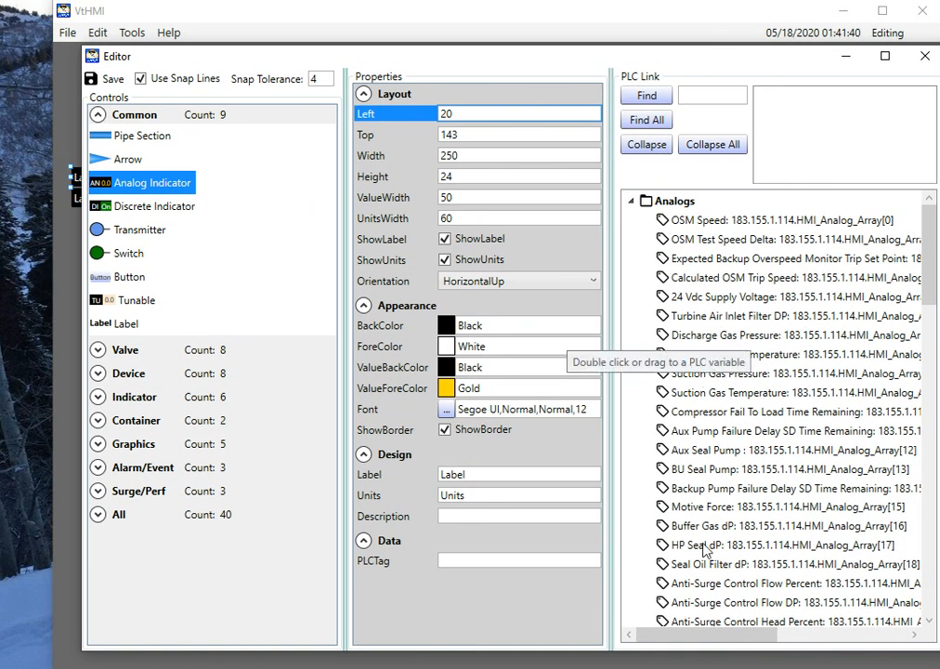
{"action": "scroll", "coordinate": [720, 316], "scroll_direction": "down", "scroll_amount": 3}
{"action": "scroll", "coordinate": [759, 444], "scroll_direction": "up", "scroll_amount": 3}
{"action": "scroll", "coordinate": [722, 397], "scroll_direction": "down", "scroll_amount": 1}
- Search the PLC variables for "ngp" and link the upper indicator to the Ngp tag, HMI_Analog_Array[53]
{"action": "left_click", "coordinate": [715, 98]}
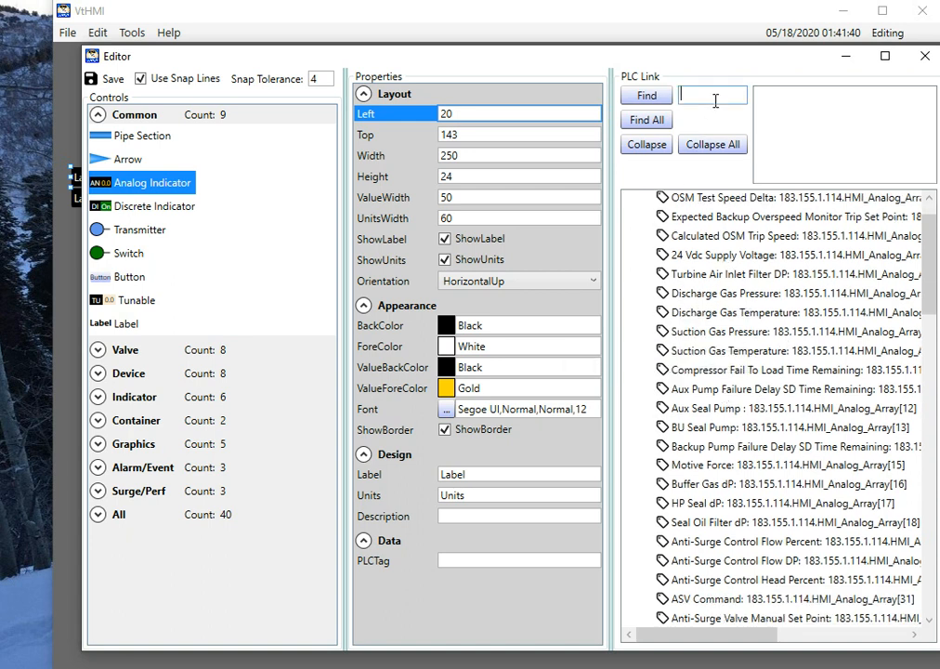
{"action": "type", "text": "n"}
{"action": "key", "text": "Return"}
{"action": "scroll", "coordinate": [710, 506], "scroll_direction": "down", "scroll_amount": 3}
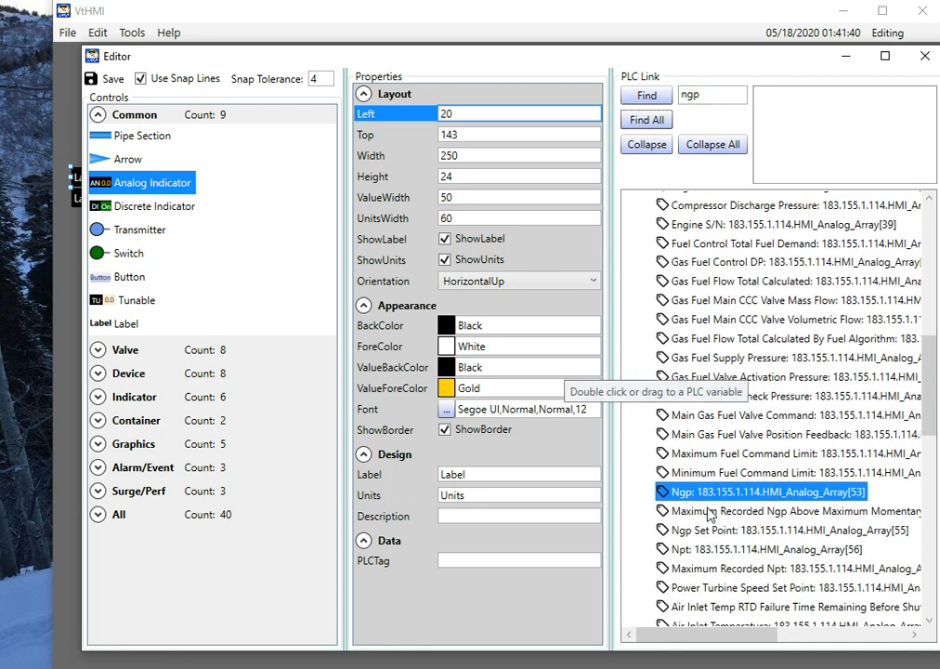
{"action": "left_click", "coordinate": [647, 99]}
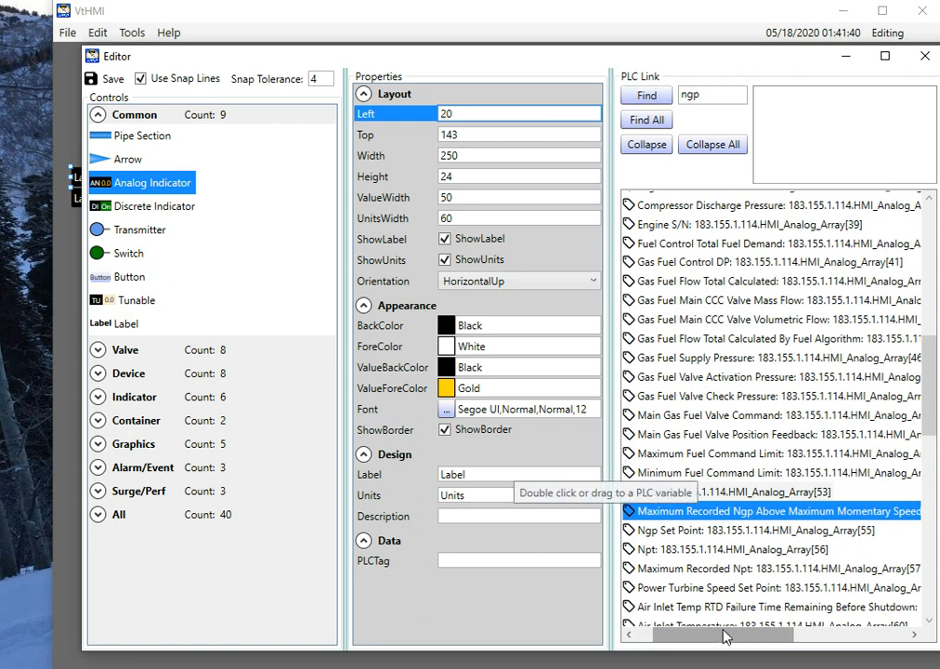
{"action": "left_click_drag", "start_coordinate": [725, 636], "coordinate": [702, 636]}
{"action": "double_click", "coordinate": [699, 493]}
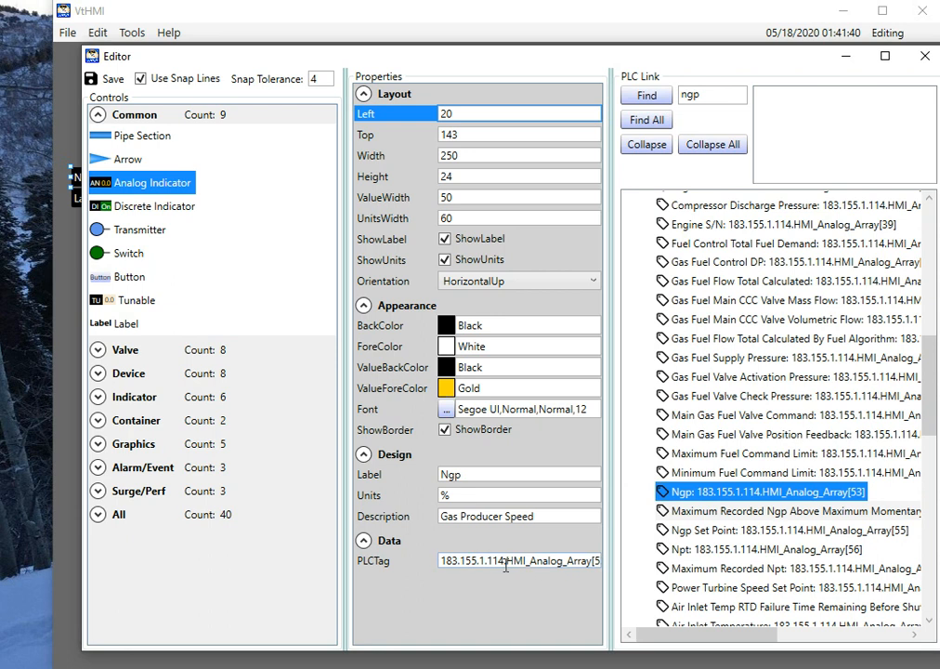
- Move the editor window off the indicators and link the lower analog indicator to the Npt PLC tag
{"action": "left_click_drag", "start_coordinate": [502, 62], "coordinate": [751, 39]}
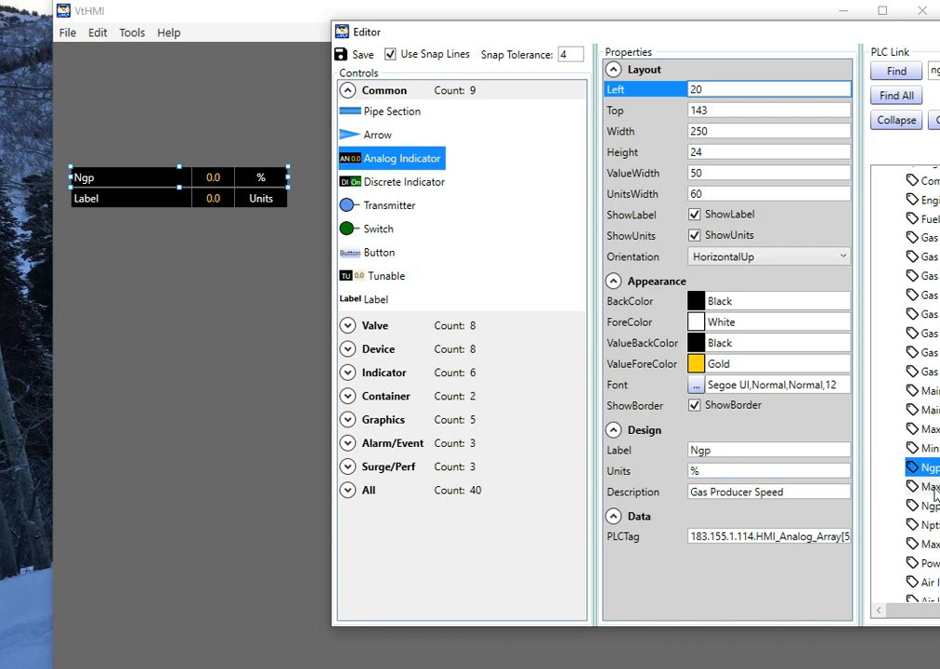
{"action": "left_click_drag", "start_coordinate": [808, 34], "coordinate": [755, 42]}
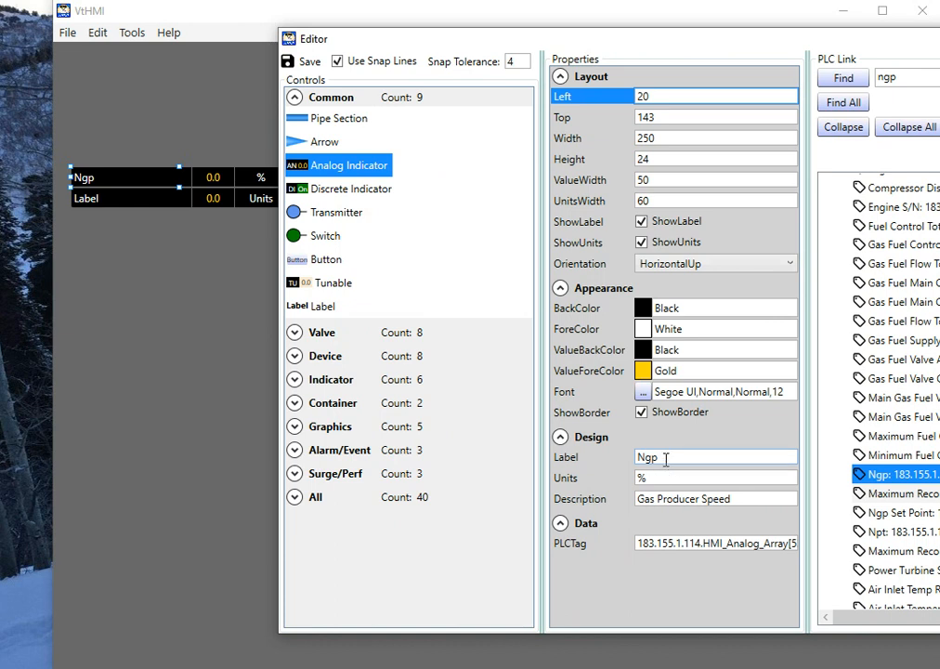
{"action": "left_click", "coordinate": [132, 200]}
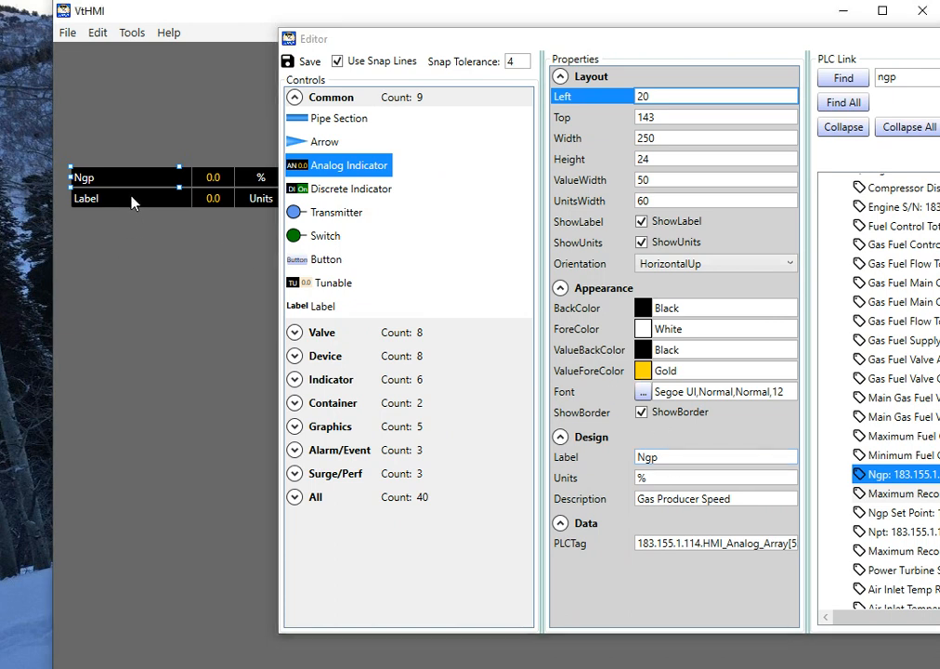
{"action": "double_click", "coordinate": [893, 532]}
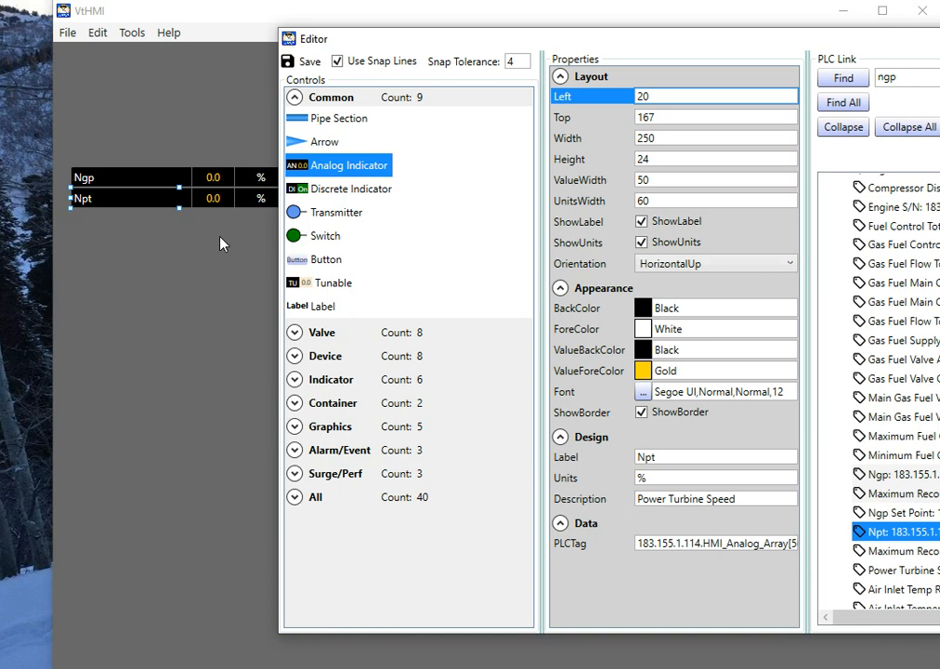
- Change the array index in the lower indicator's PLCTag to 50, linking it to HMI_Analog_Array[50]
{"action": "left_click", "coordinate": [703, 544]}
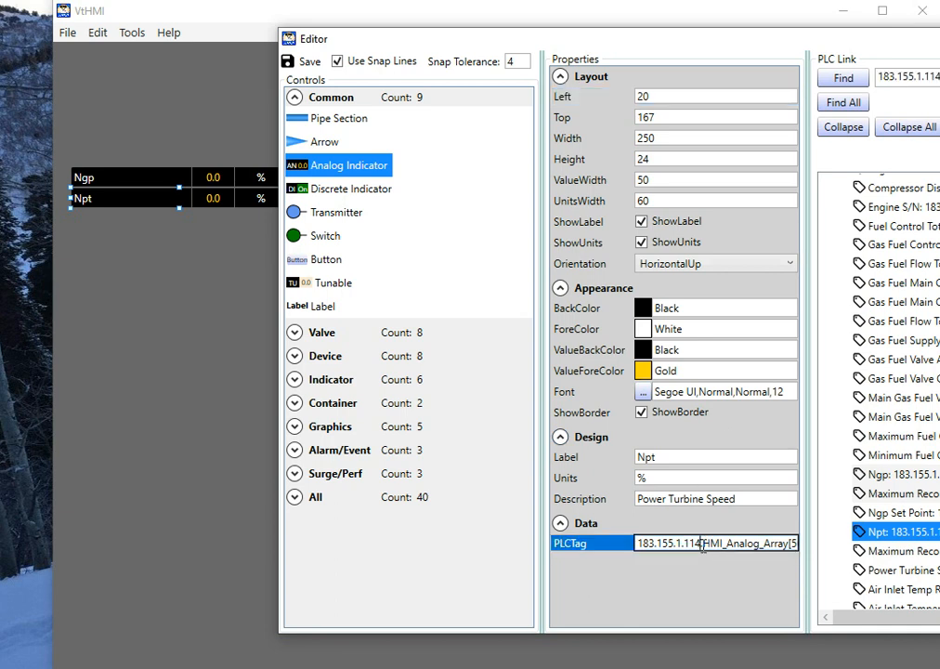
{"action": "type", "text": "."}
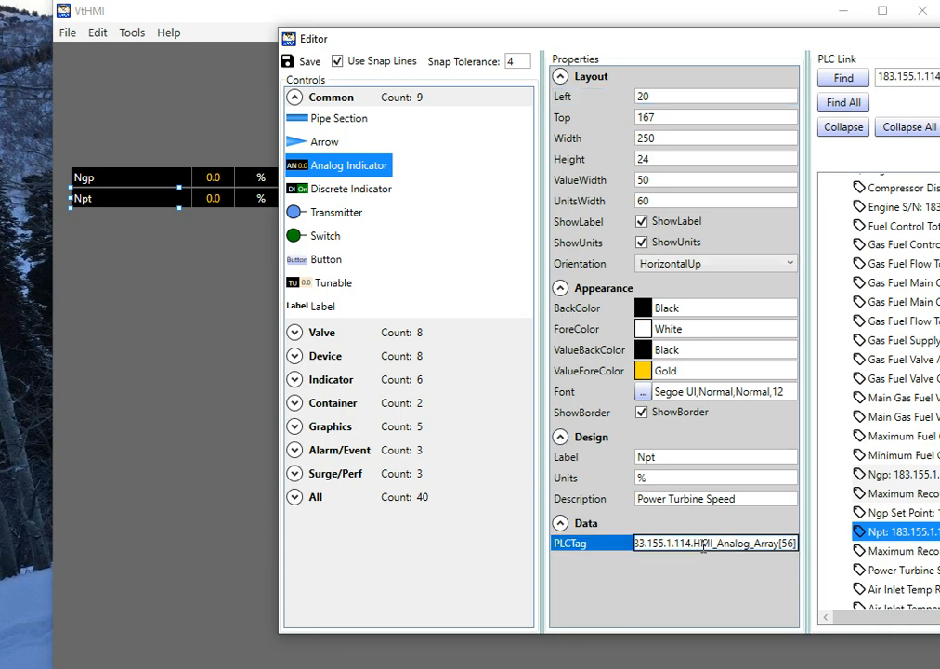
{"action": "key", "text": "BackSpace"}
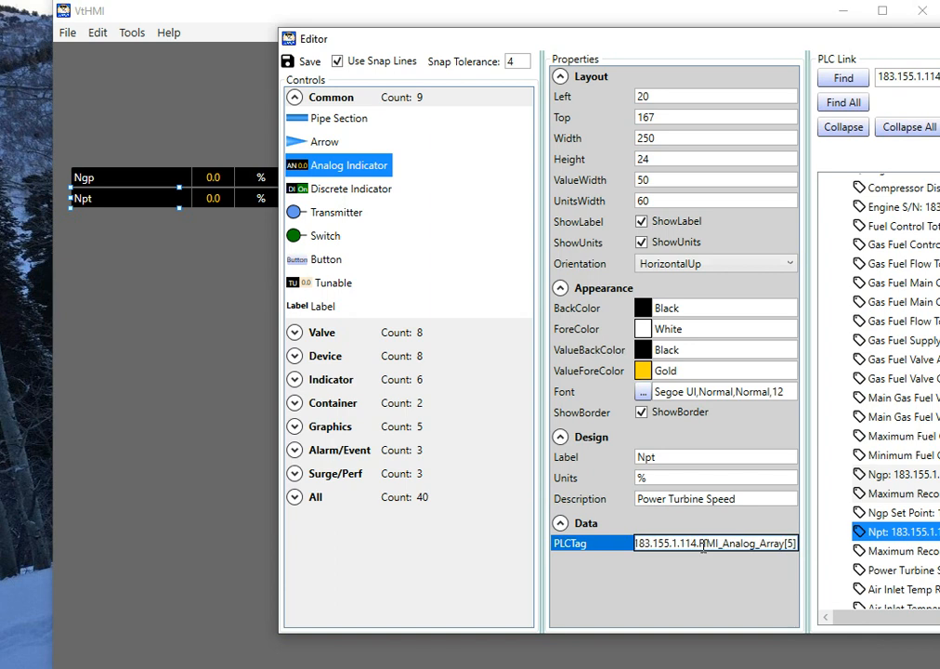
{"action": "type", "text": "0"}
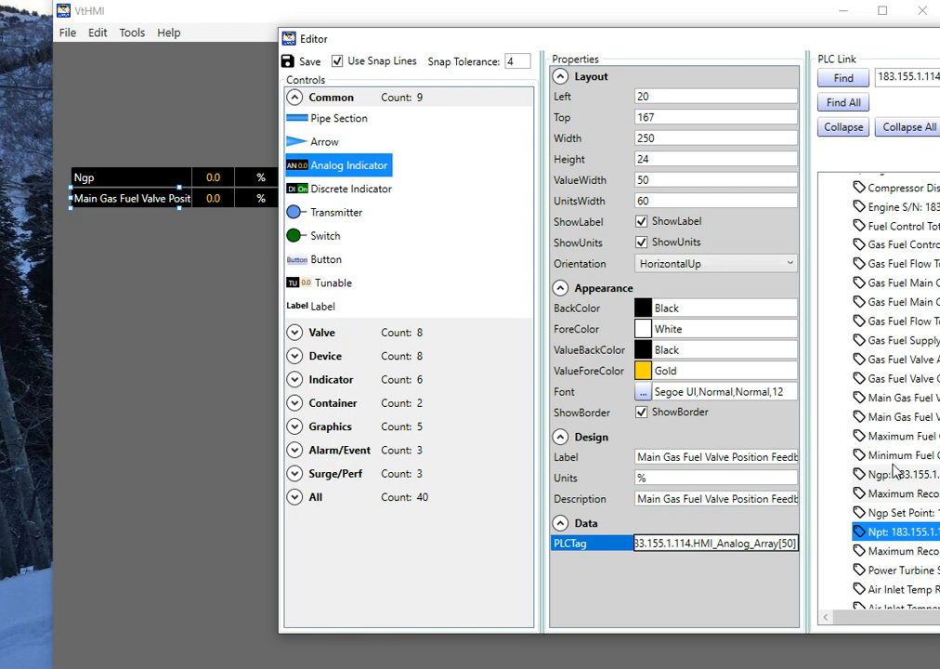
{"action": "scroll", "coordinate": [896, 416], "scroll_direction": "up", "scroll_amount": 1}
{"action": "scroll", "coordinate": [896, 416], "scroll_direction": "down", "scroll_amount": 1}
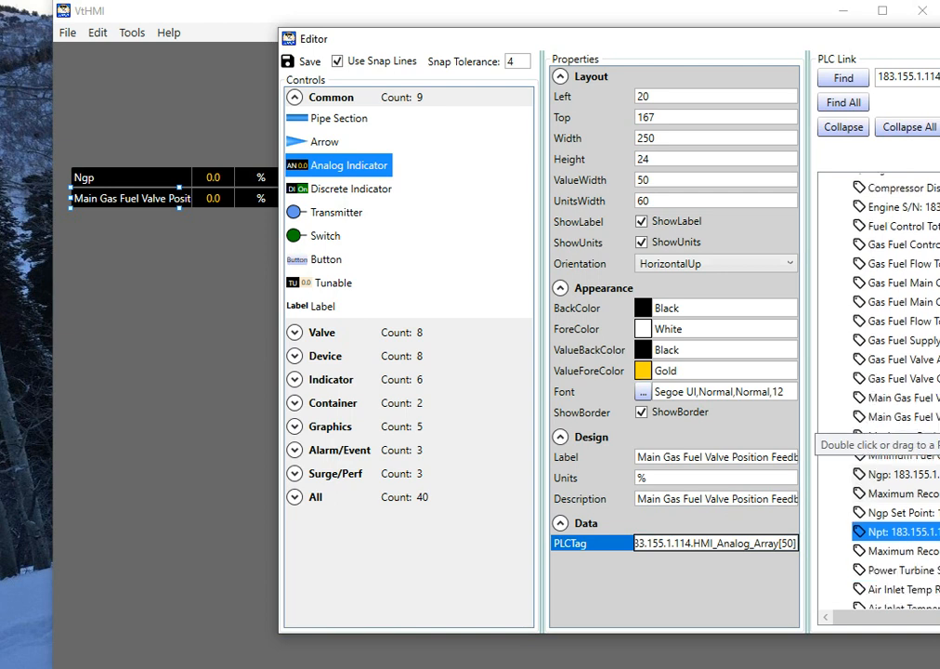
{"action": "left_click_drag", "start_coordinate": [914, 618], "coordinate": [938, 618]}
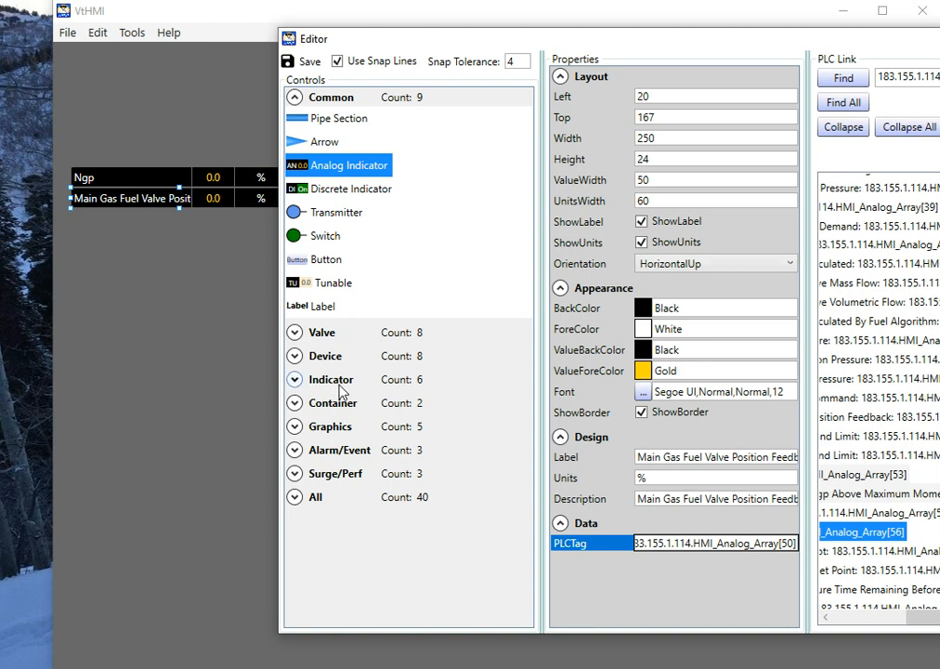
{"action": "left_click", "coordinate": [185, 266]}
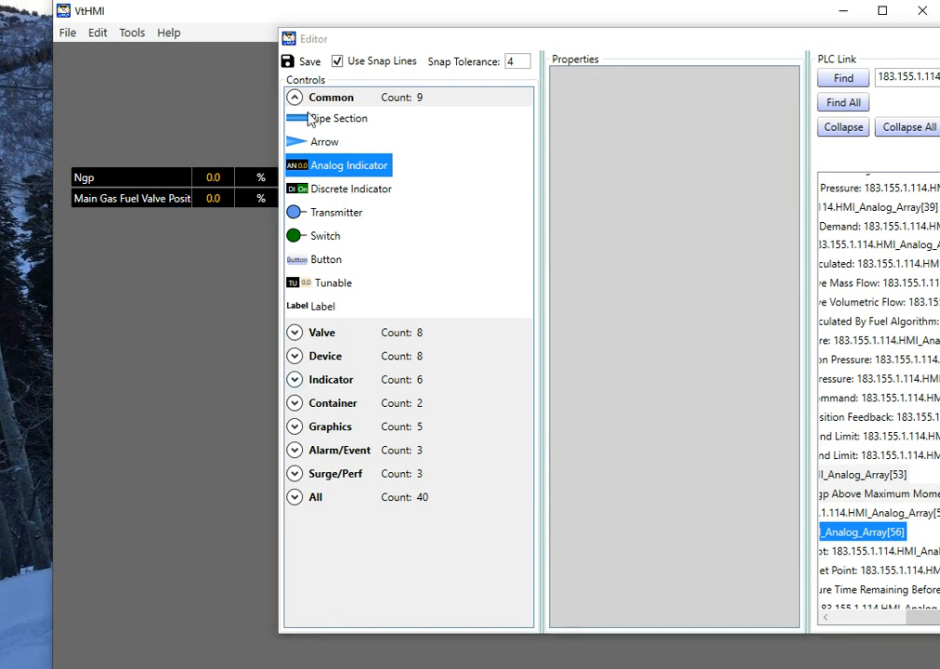
- Uncover the canvas and move the lower indicator down, snapping it to the Ngp indicator's left edge at Left 20, Top 264
{"action": "left_click_drag", "start_coordinate": [350, 41], "coordinate": [402, 63]}
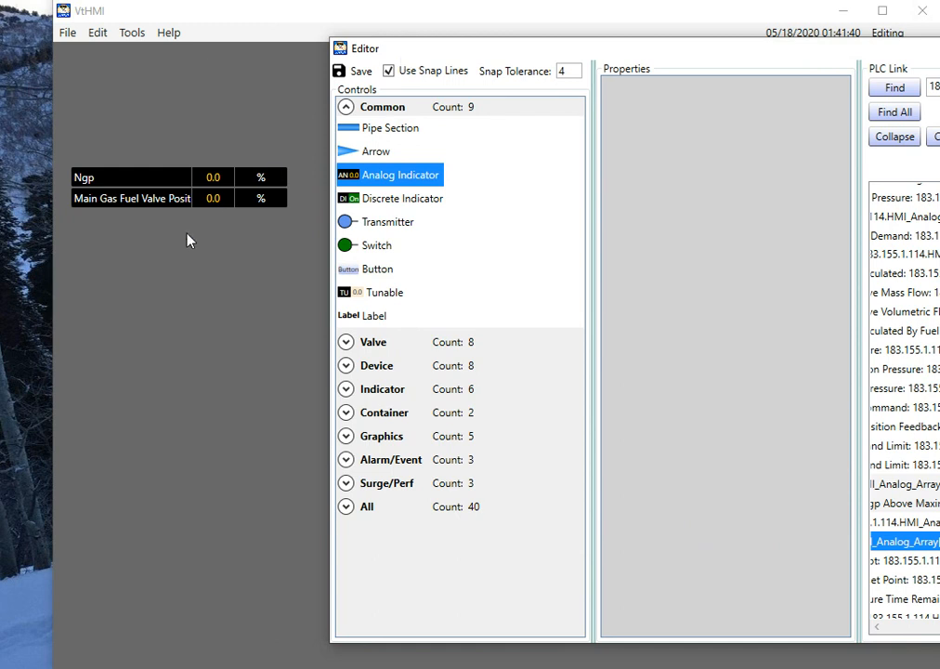
{"action": "left_click_drag", "start_coordinate": [161, 208], "coordinate": [182, 258]}
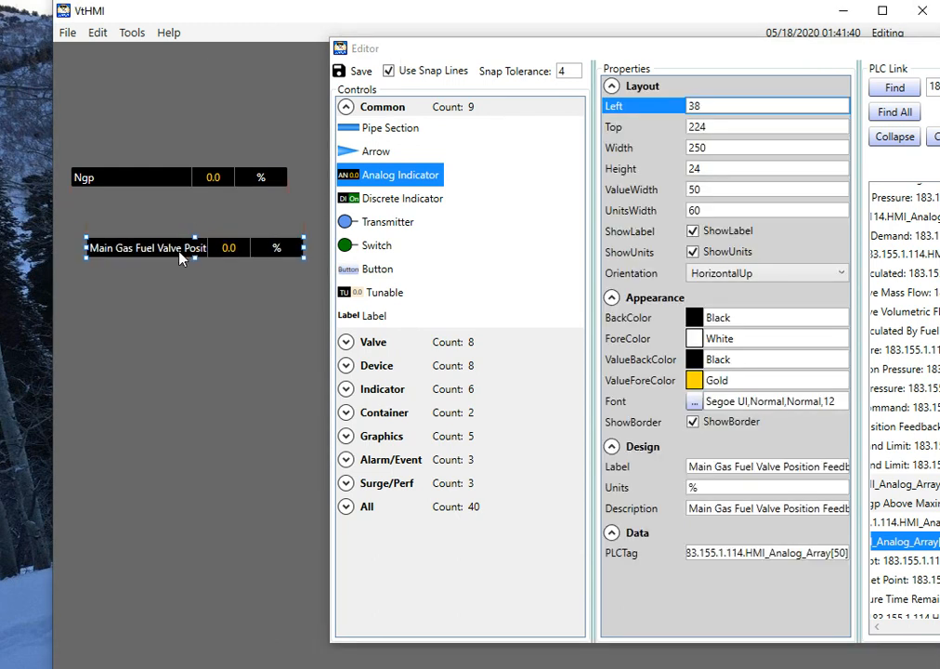
{"action": "left_click_drag", "start_coordinate": [484, 56], "coordinate": [572, 50]}
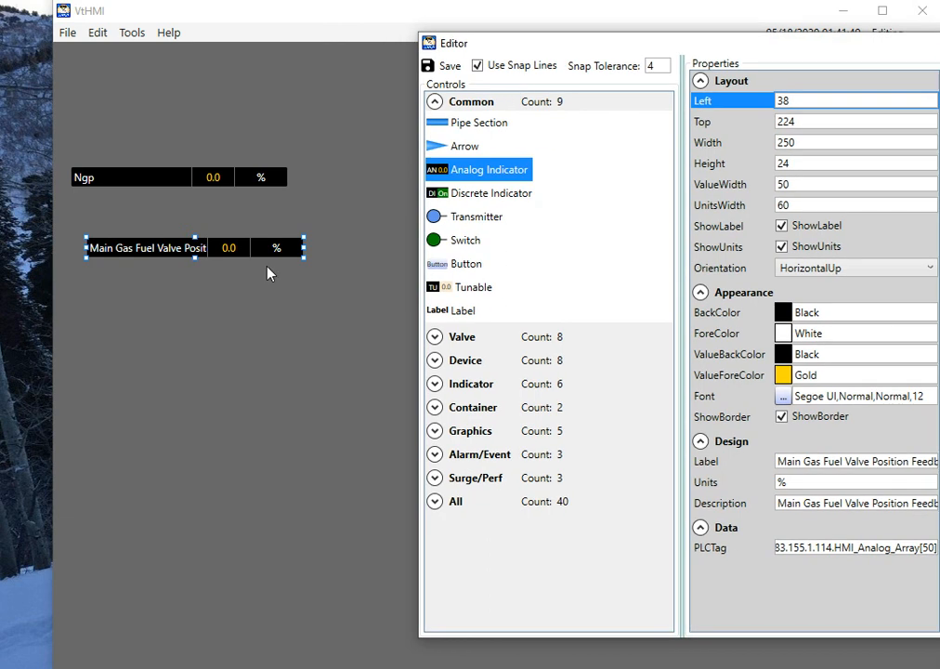
{"action": "left_click_drag", "start_coordinate": [252, 247], "coordinate": [232, 285]}
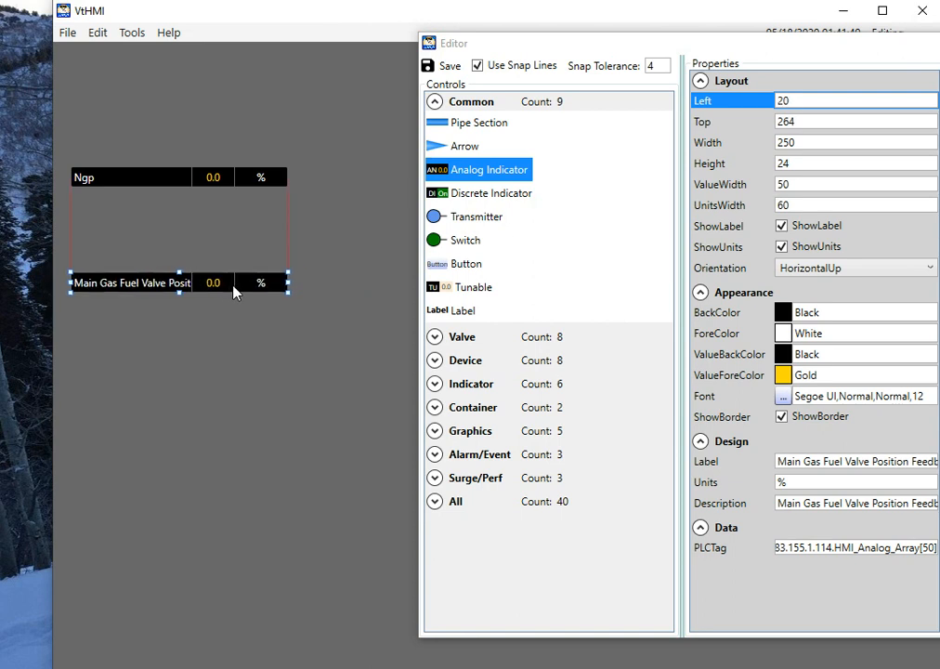
- Move the lower indicator up freely with snap lines off, and re-enable them to snap it at Left 20, Top 222
{"action": "left_click", "coordinate": [479, 68]}
{"action": "left_click_drag", "start_coordinate": [251, 287], "coordinate": [255, 242]}
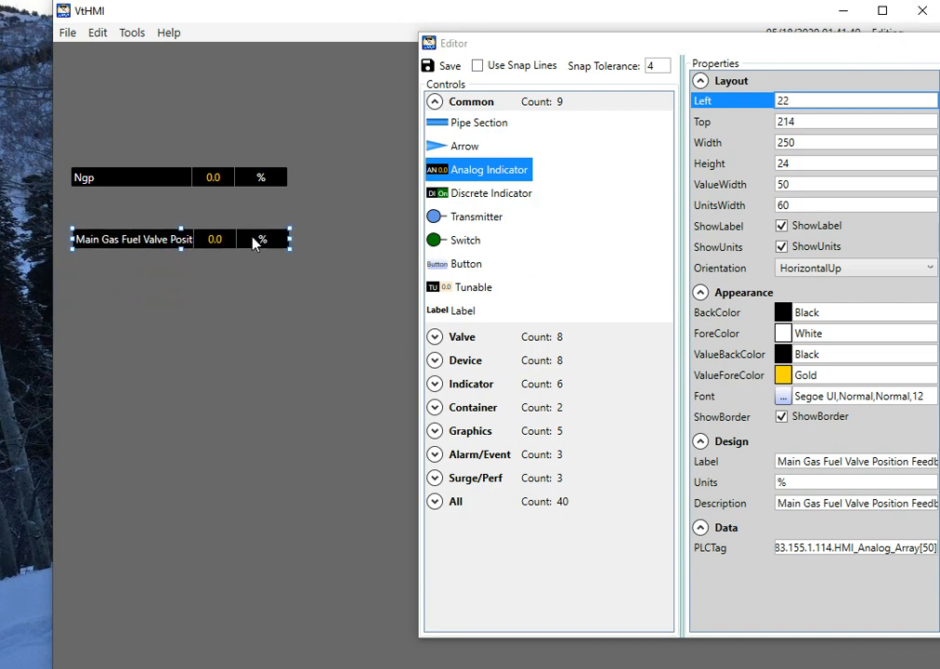
{"action": "left_click", "coordinate": [493, 65]}
{"action": "mouse_move", "coordinate": [227, 244]}
{"action": "left_mouse_down"}
{"action": "mouse_move", "coordinate": [238, 248]}
{"action": "mouse_move", "coordinate": [221, 248]}
{"action": "mouse_move", "coordinate": [231, 256]}
{"action": "left_mouse_up"}
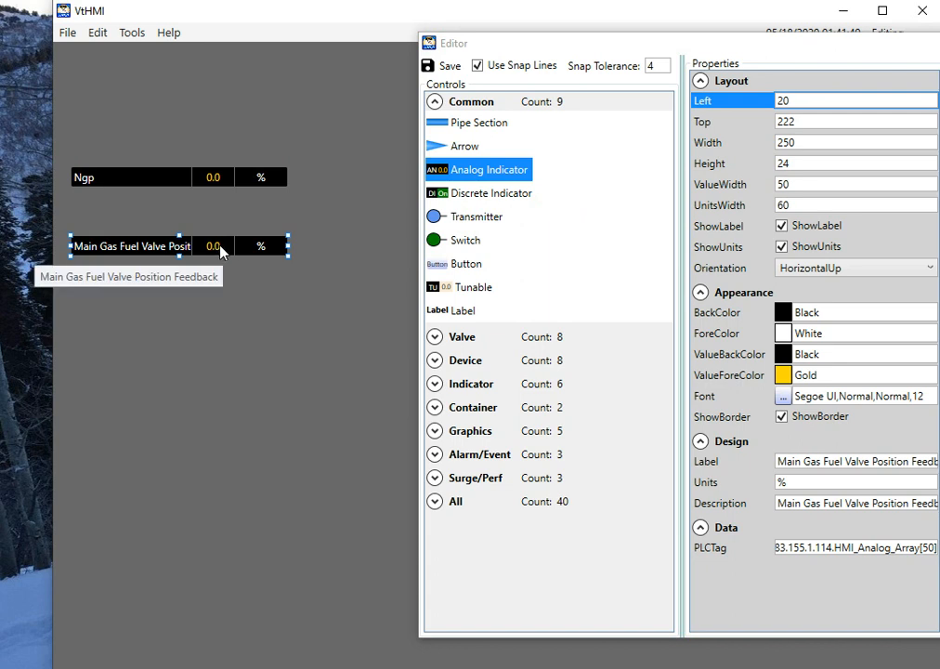
- Nudge the lower indicator in small increments to Left 20, Top 212
{"action": "key", "text": "Up"}
{"action": "key", "text": "Up"}
{"action": "key", "text": "Up"}
{"action": "key", "text": "Up"}
{"action": "key", "text": "Up"}
{"action": "key", "text": "Up"}
{"action": "key", "text": "Up"}
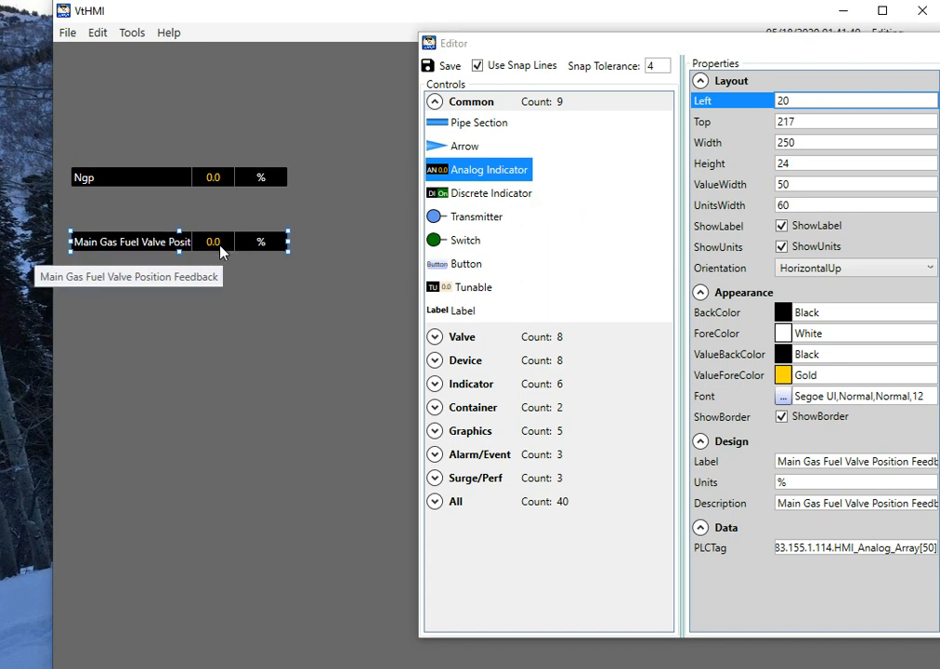
{"action": "key", "text": "Right"}
{"action": "key", "text": "Right"}
{"action": "key", "text": "Right"}
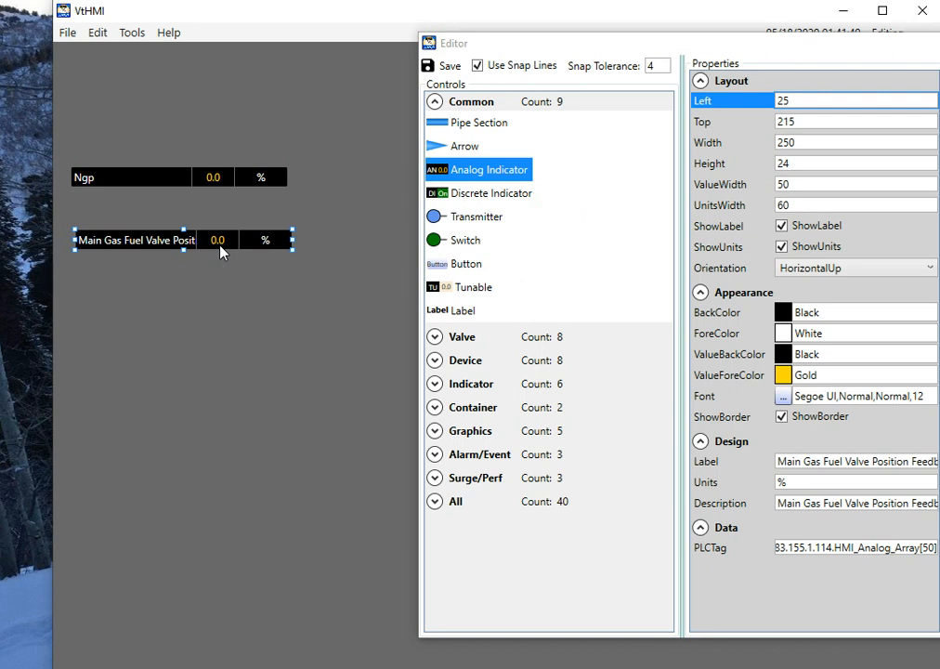
{"action": "key", "text": "Left"}
{"action": "key", "text": "Left"}
{"action": "key", "text": "Left"}
{"action": "key", "text": "Left"}
{"action": "key", "text": "Left"}
{"action": "key", "text": "Up"}
{"action": "key", "text": "Up"}
{"action": "key", "text": "Up"}
{"action": "key", "text": "Right"}
{"action": "key", "text": "Right"}
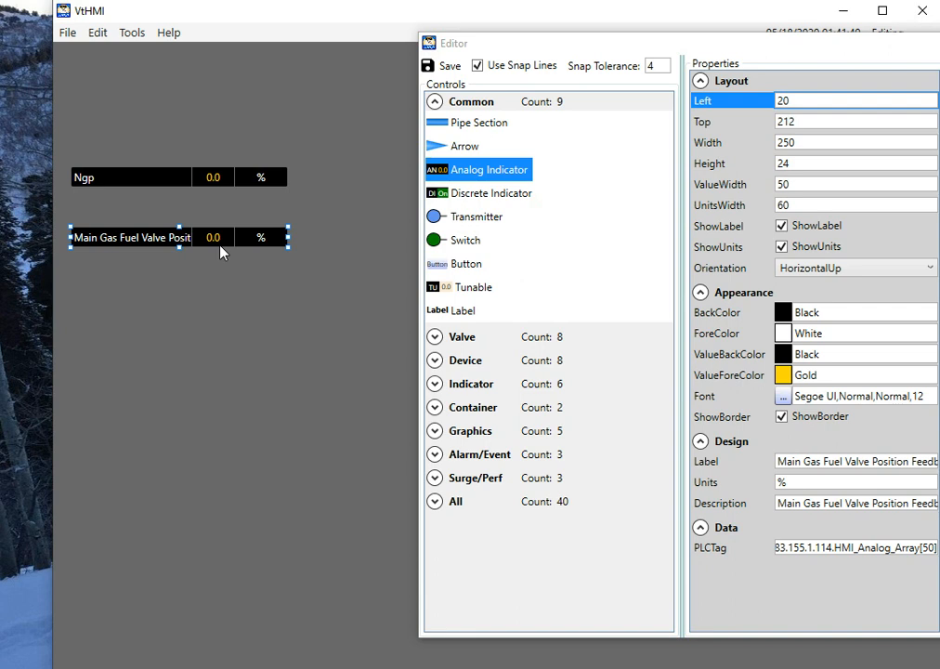
- Enlarge the lower indicator in single-unit increments to Width 259 and Height 33
{"action": "key", "text": "shift+Right"}
{"action": "key", "text": "shift+Right"}
{"action": "key", "text": "shift+Right"}
{"action": "key", "text": "shift+Right"}
{"action": "key", "text": "shift+Right"}
{"action": "key", "text": "shift+Right"}
{"action": "key", "text": "shift+Right"}
{"action": "key", "text": "shift+Right"}
{"action": "key", "text": "shift+Right"}
{"action": "key", "text": "shift+Down"}
{"action": "key", "text": "shift+Down"}
{"action": "key", "text": "shift+Down"}
{"action": "key", "text": "shift+Down"}
{"action": "key", "text": "shift+Down"}
{"action": "key", "text": "shift+Down"}
{"action": "key", "text": "shift+Down"}
{"action": "key", "text": "shift+Down"}
{"action": "key", "text": "shift+Down"}
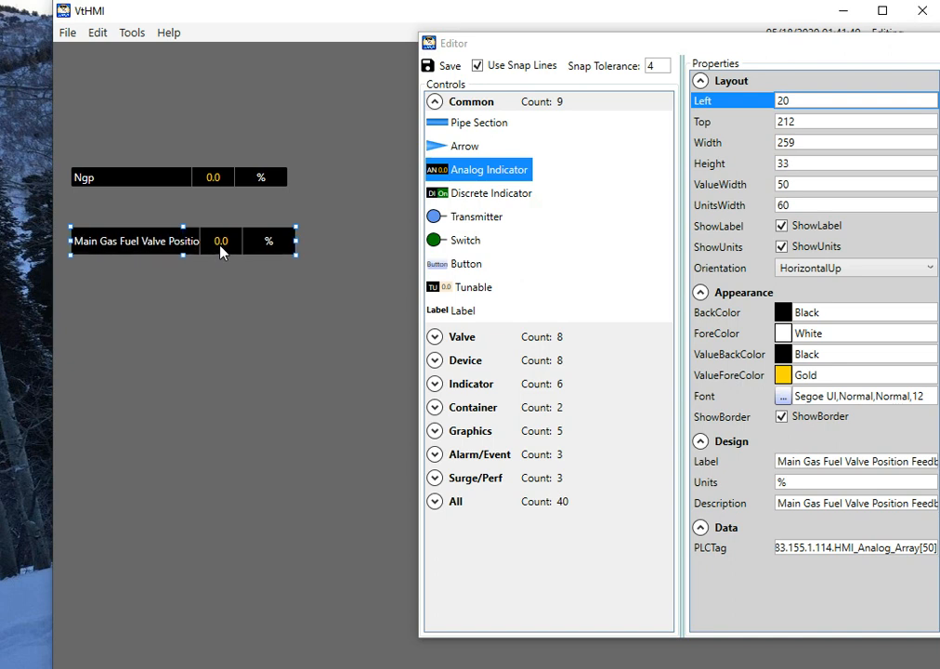
- Offset the lower indicator to Left 37, Top 199, and move both indicators together toward the middle of the canvas
{"action": "mouse_move", "coordinate": [220, 247]}
{"action": "left_mouse_down"}
{"action": "mouse_move", "coordinate": [232, 231]}
{"action": "mouse_move", "coordinate": [221, 217]}
{"action": "mouse_move", "coordinate": [237, 239]}
{"action": "left_mouse_up"}
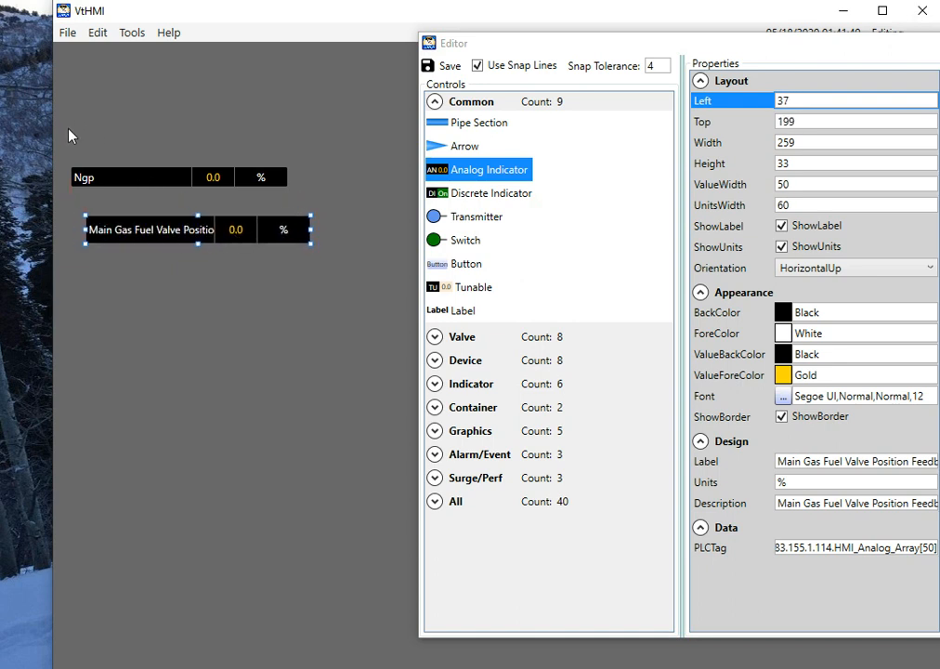
{"action": "left_click_drag", "start_coordinate": [71, 129], "coordinate": [272, 302]}
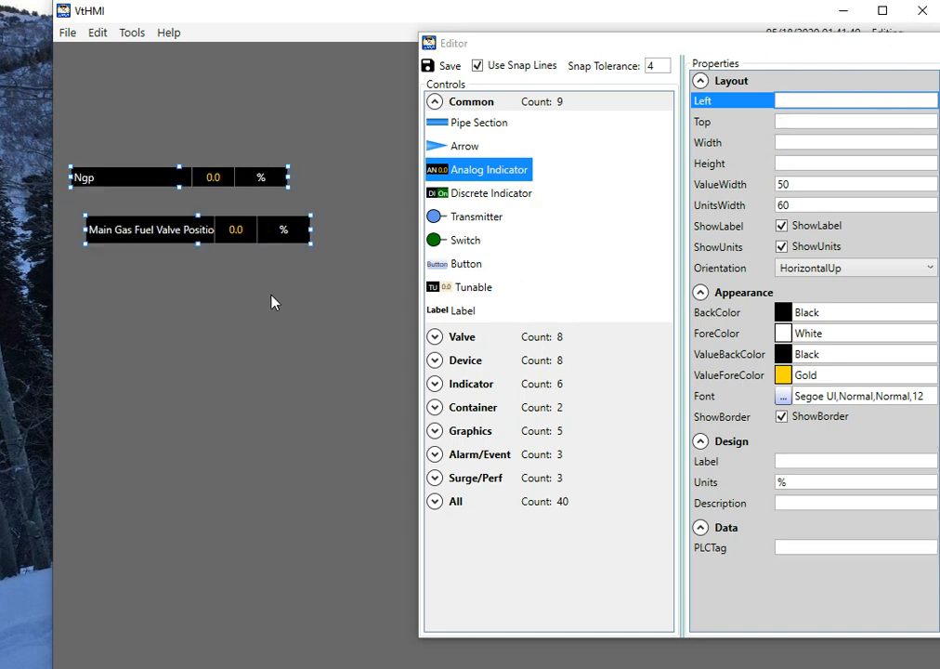
{"action": "right_click", "coordinate": [220, 236]}
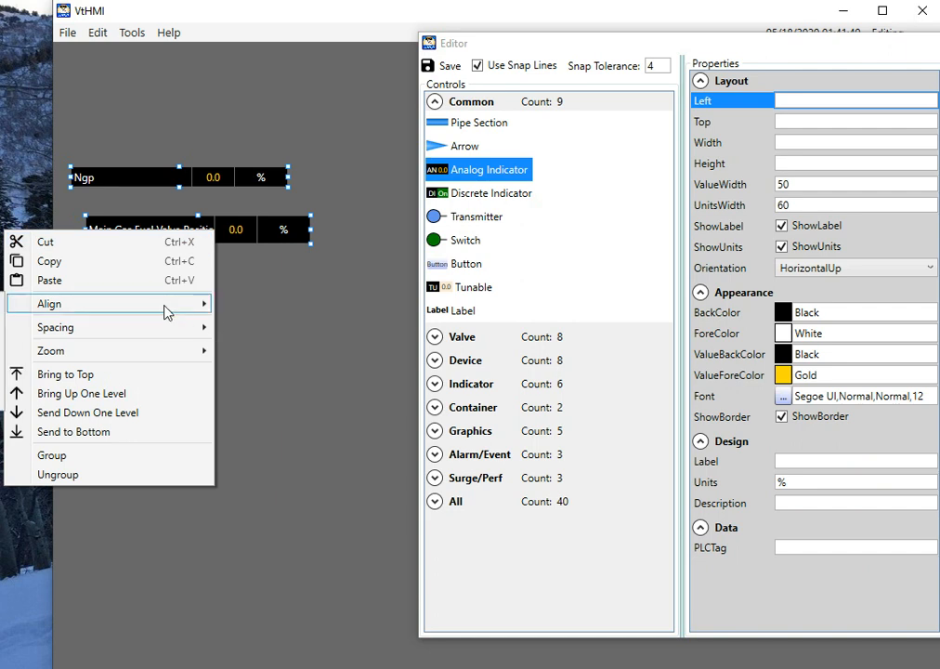
{"action": "left_click", "coordinate": [382, 222]}
{"action": "left_click_drag", "start_coordinate": [202, 134], "coordinate": [329, 289]}
{"action": "left_click_drag", "start_coordinate": [225, 233], "coordinate": [403, 266]}
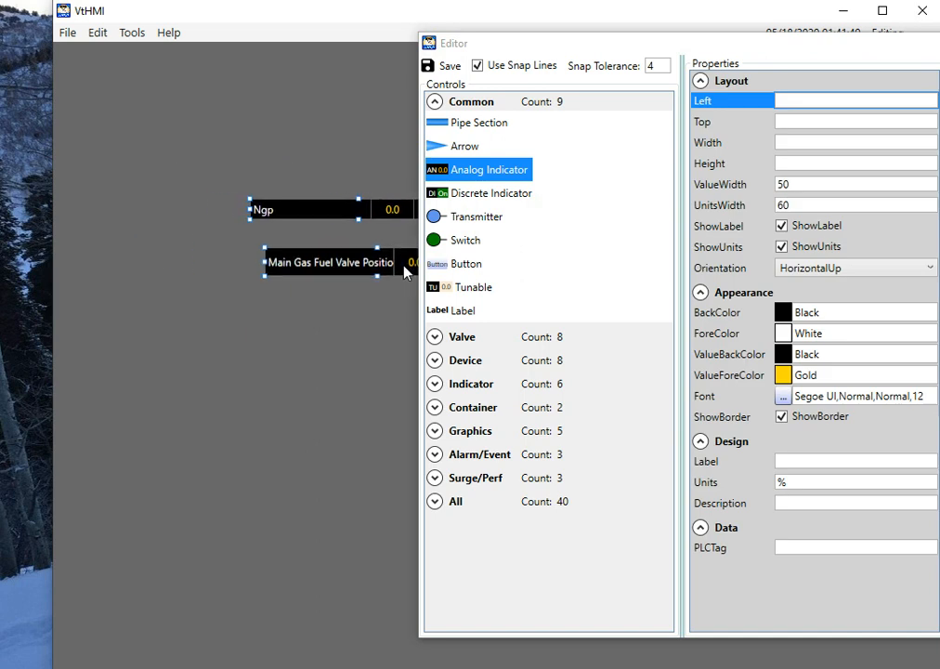
- Align the left edges of the two selected indicators
{"action": "right_click", "coordinate": [296, 214]}
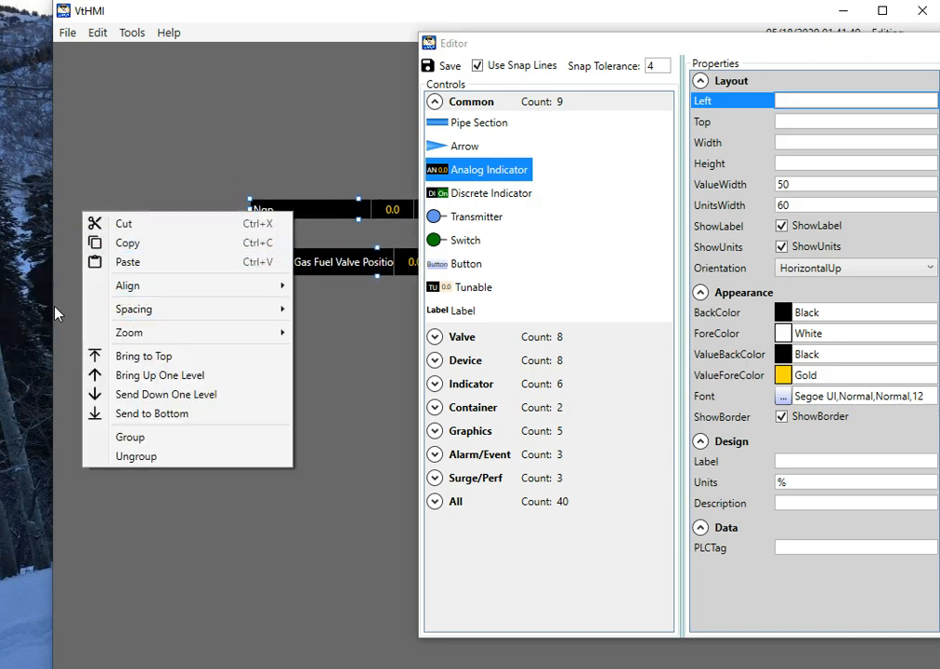
{"action": "mouse_move", "coordinate": [132, 287]}
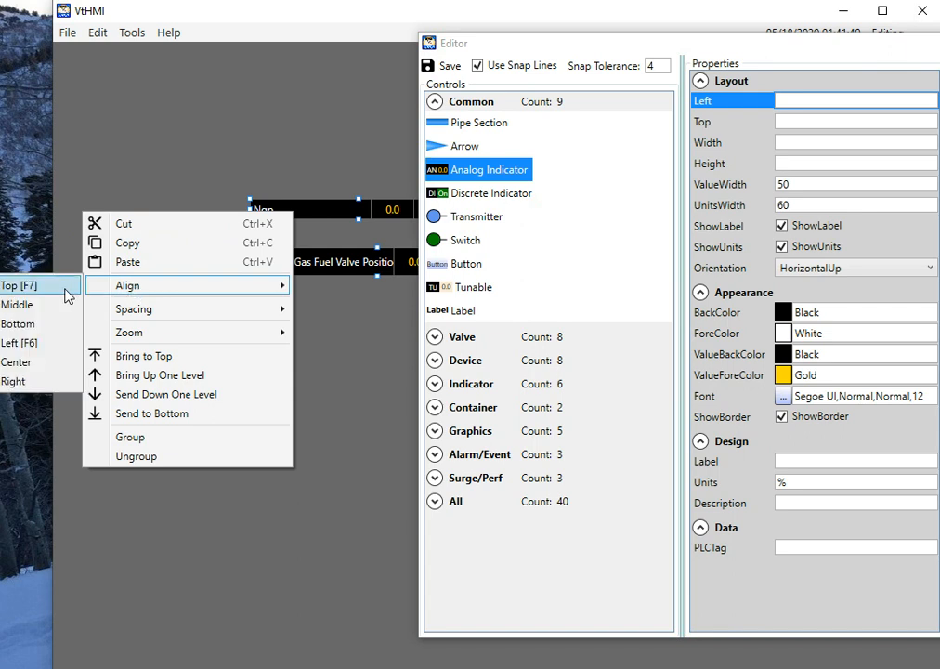
{"action": "left_click", "coordinate": [65, 346]}
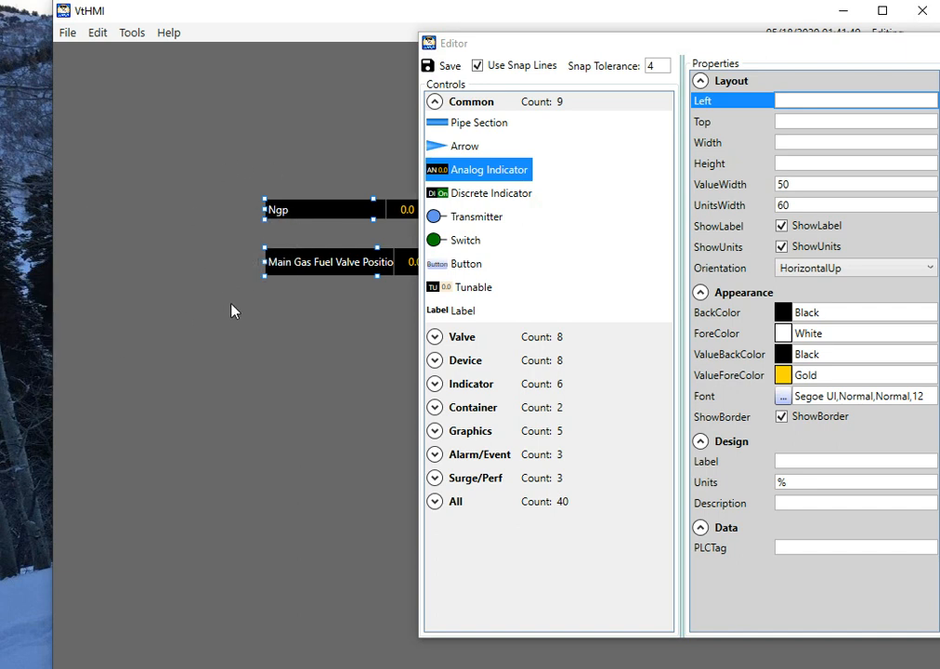
- Select both indicators and close the vertical gap between them with the Spacing command
{"action": "left_click_drag", "start_coordinate": [228, 154], "coordinate": [316, 276]}
{"action": "right_click", "coordinate": [288, 216]}
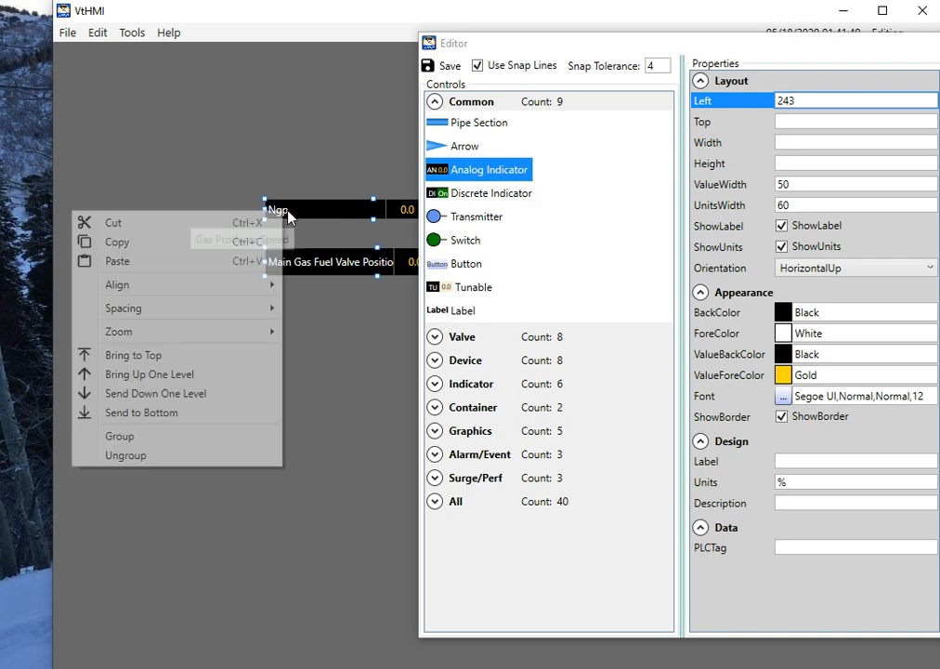
{"action": "mouse_move", "coordinate": [172, 315]}
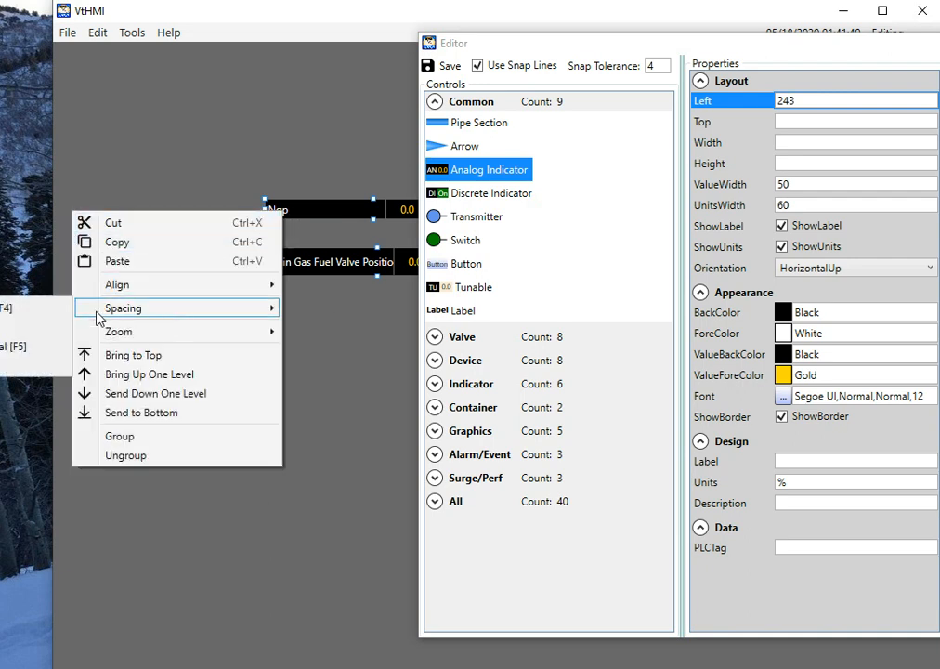
{"action": "left_click", "coordinate": [32, 320]}
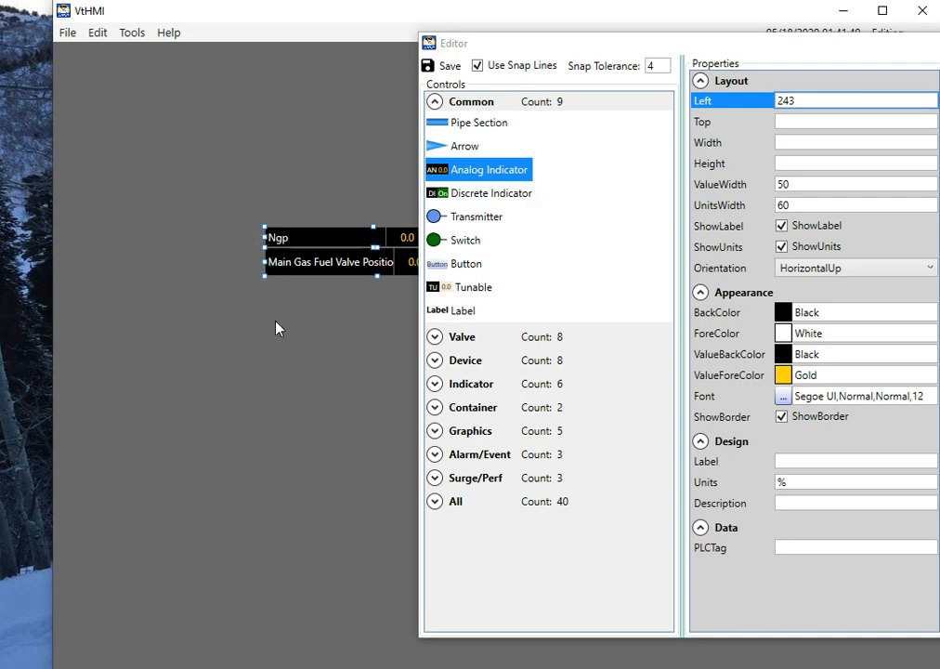
- Move the Ngp indicator away, reselect both indicators, and stack them again without a gap, aligned at their left edges
{"action": "left_click", "coordinate": [229, 193]}
{"action": "left_click_drag", "start_coordinate": [289, 240], "coordinate": [267, 189]}
{"action": "left_click_drag", "start_coordinate": [186, 135], "coordinate": [381, 349]}
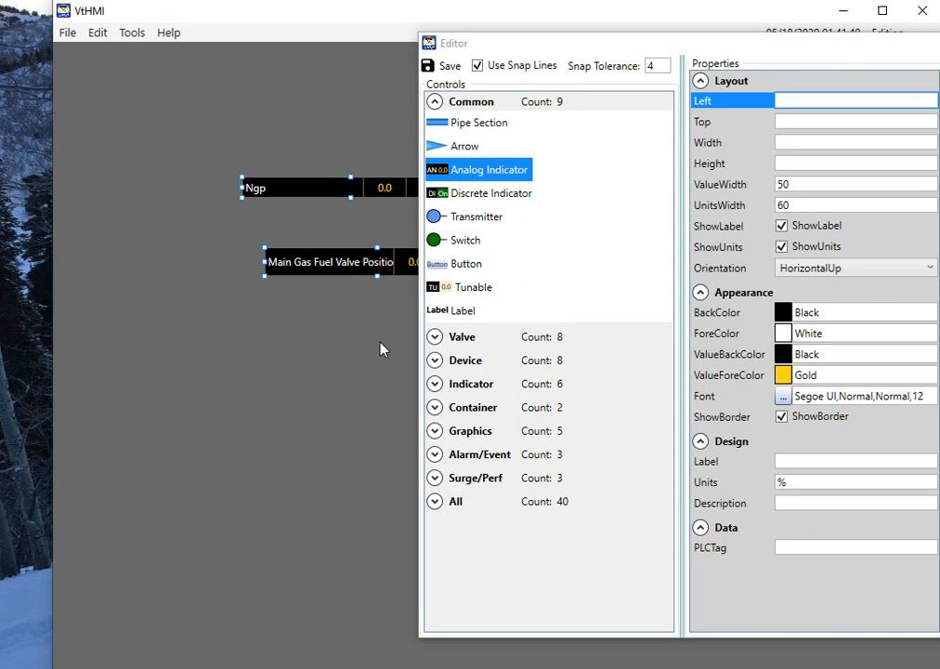
{"action": "key", "text": "F4"}
{"action": "key", "text": "F2"}
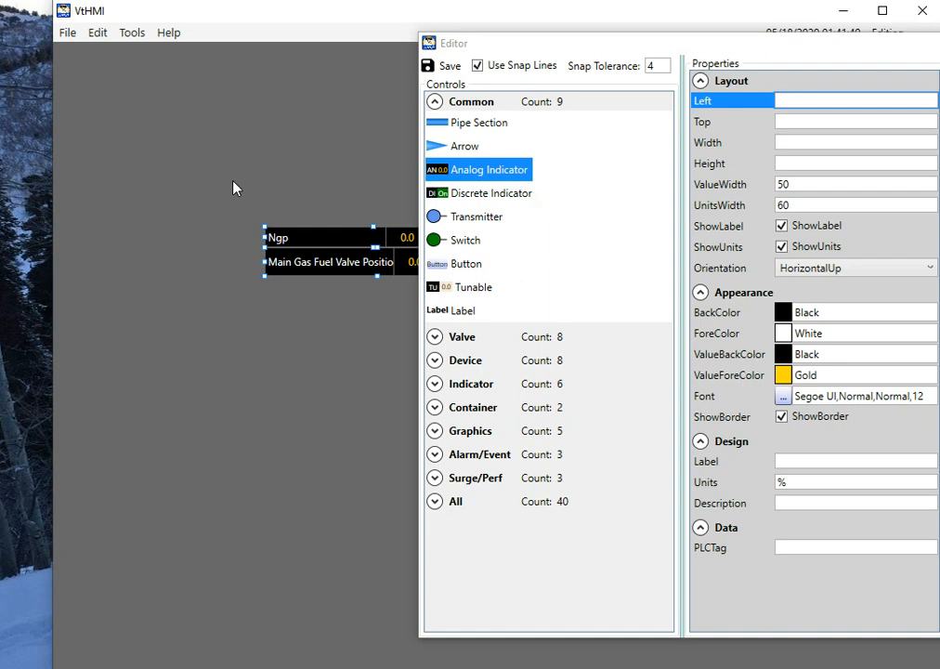
- Clear the selection and move only the Ngp indicator up and away from the lower one, to Left 157, Top 167
{"action": "left_click", "coordinate": [292, 193]}
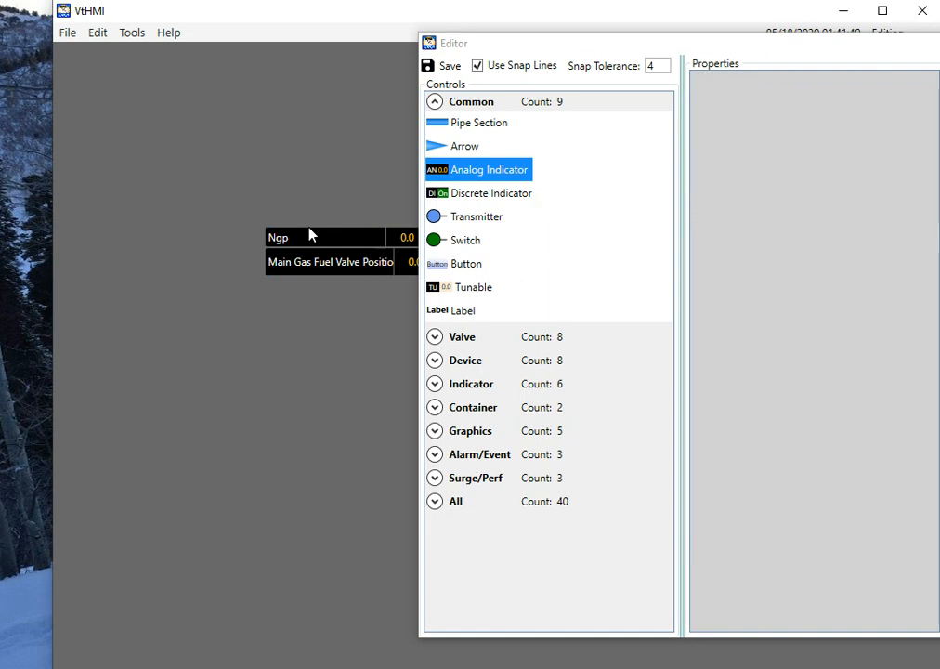
{"action": "left_click_drag", "start_coordinate": [319, 241], "coordinate": [244, 202]}
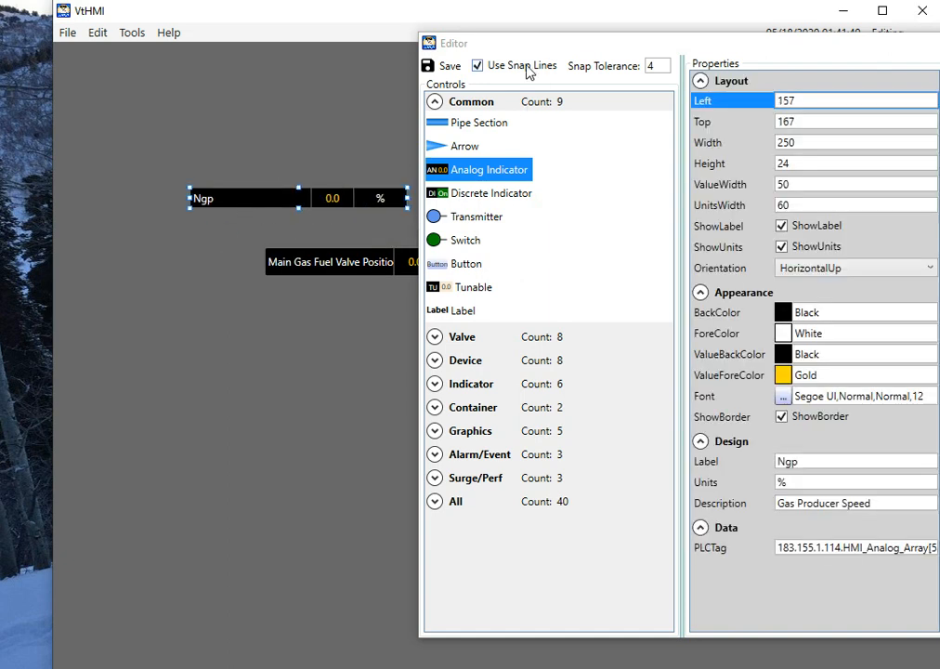
- Clear the selection and place two horizontal pipe sections above the Ngp indicator, the second one lower and further right
{"action": "left_click_drag", "start_coordinate": [520, 54], "coordinate": [648, 60]}
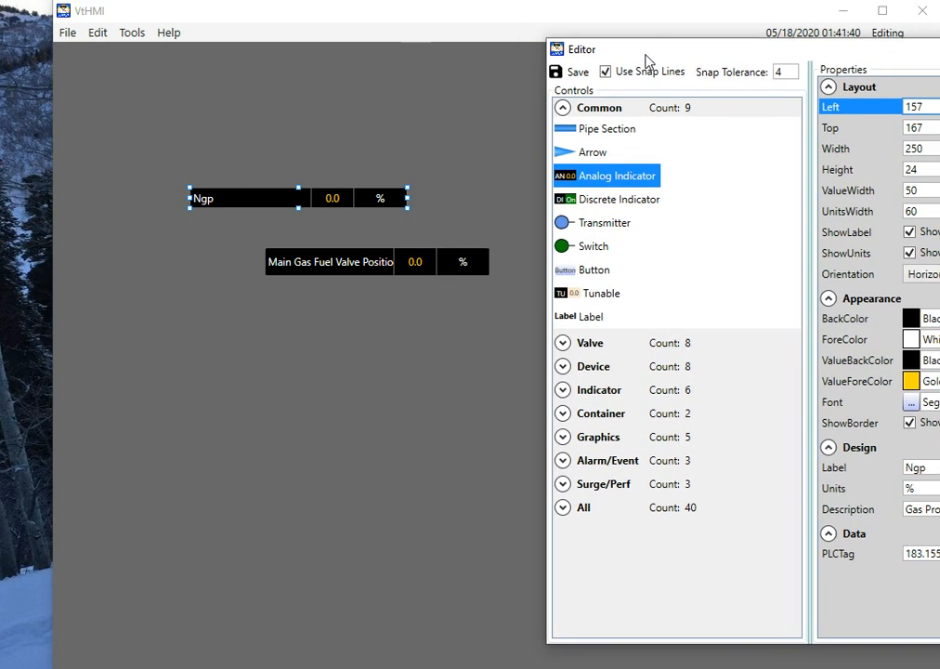
{"action": "left_click", "coordinate": [185, 148]}
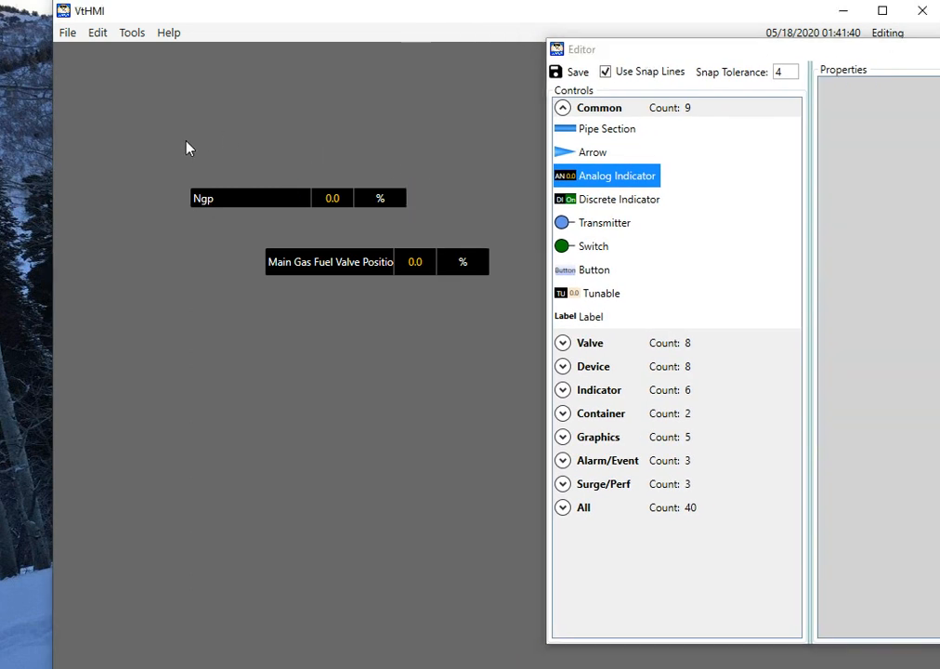
{"action": "left_click", "coordinate": [603, 129]}
{"action": "left_click", "coordinate": [275, 105]}
{"action": "left_click", "coordinate": [598, 129]}
{"action": "left_click", "coordinate": [326, 152]}
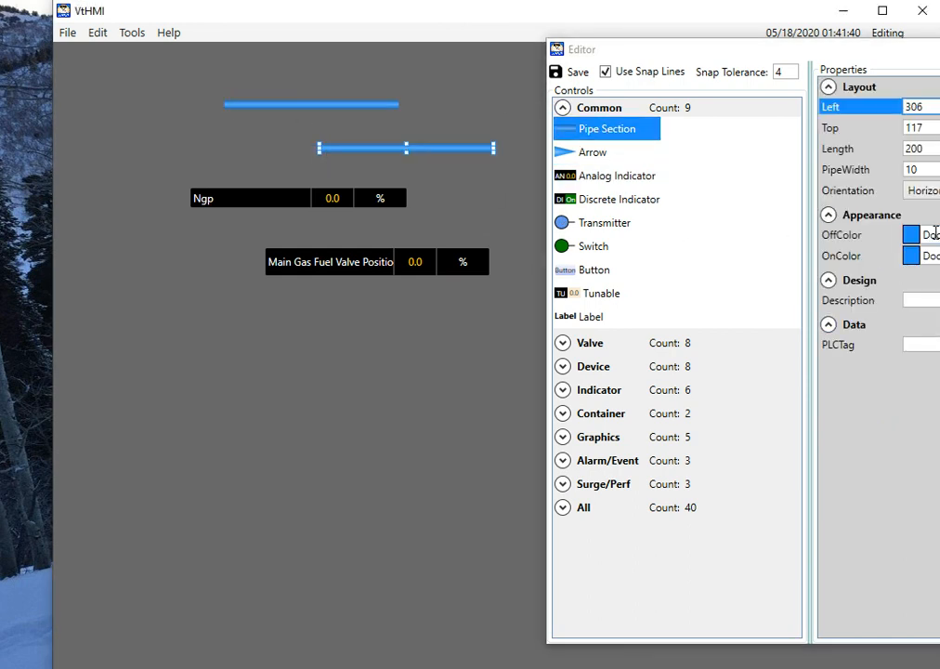
- Make the lower pipe section vertical, move it under the right end of the horizontal pipe at Left 387, Top 69, and deselect it
{"action": "left_click", "coordinate": [921, 191]}
{"action": "left_click", "coordinate": [921, 208]}
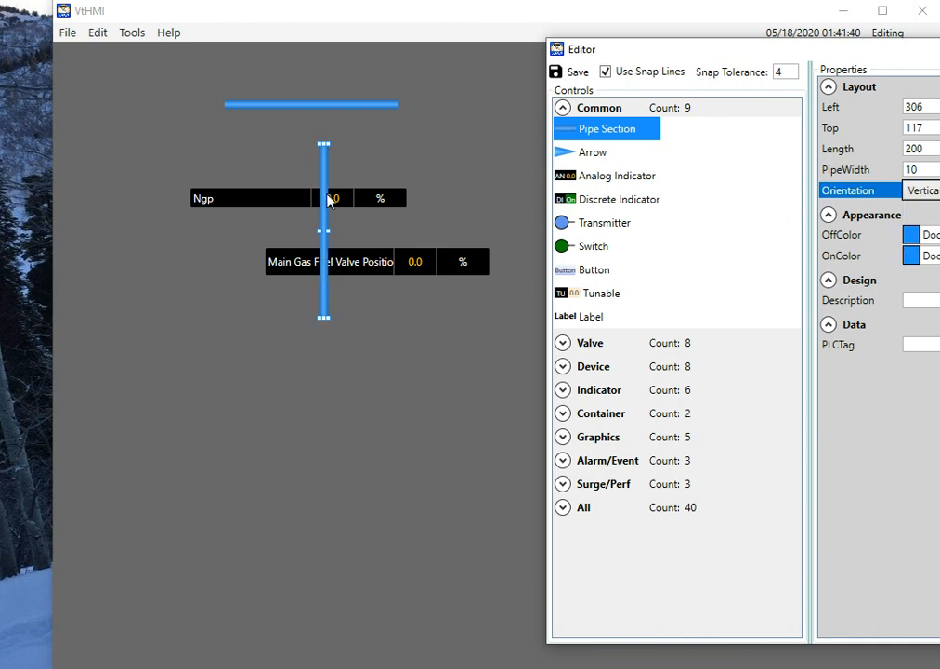
{"action": "left_click_drag", "start_coordinate": [321, 205], "coordinate": [394, 159]}
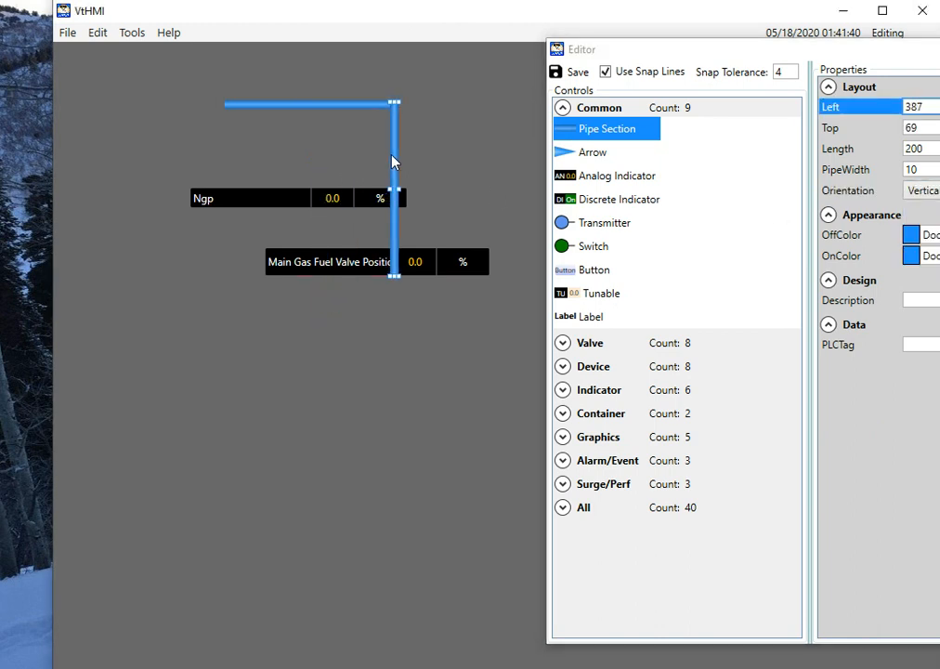
{"action": "left_click", "coordinate": [484, 149]}
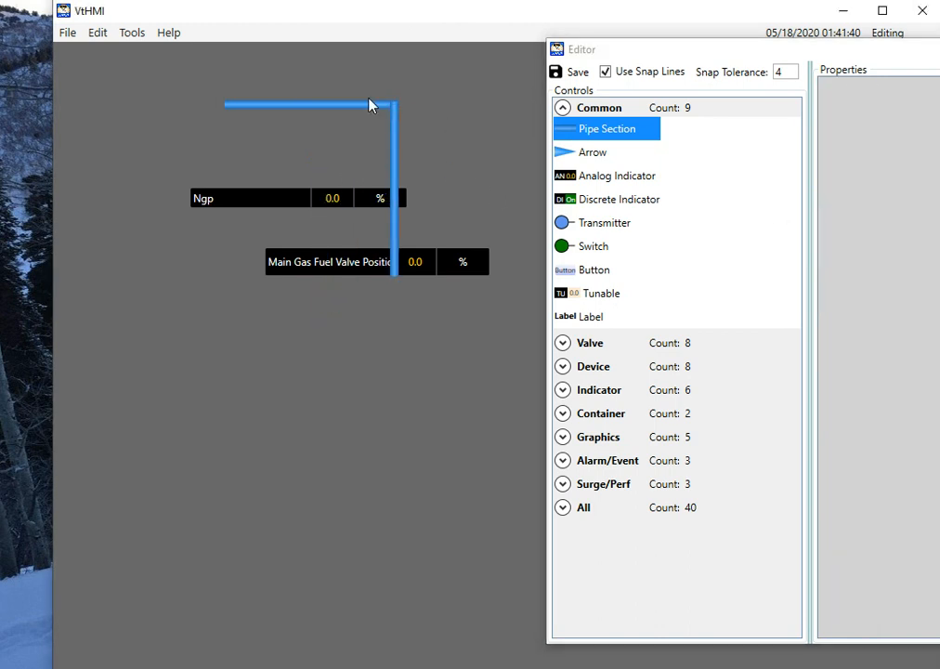
- Extend the vertical pipe's upper end to Top 67, Length 202, so it joins the horizontal pipe in a flush corner
{"action": "scroll", "coordinate": [332, 100], "scroll_direction": "up", "scroll_amount": 3}
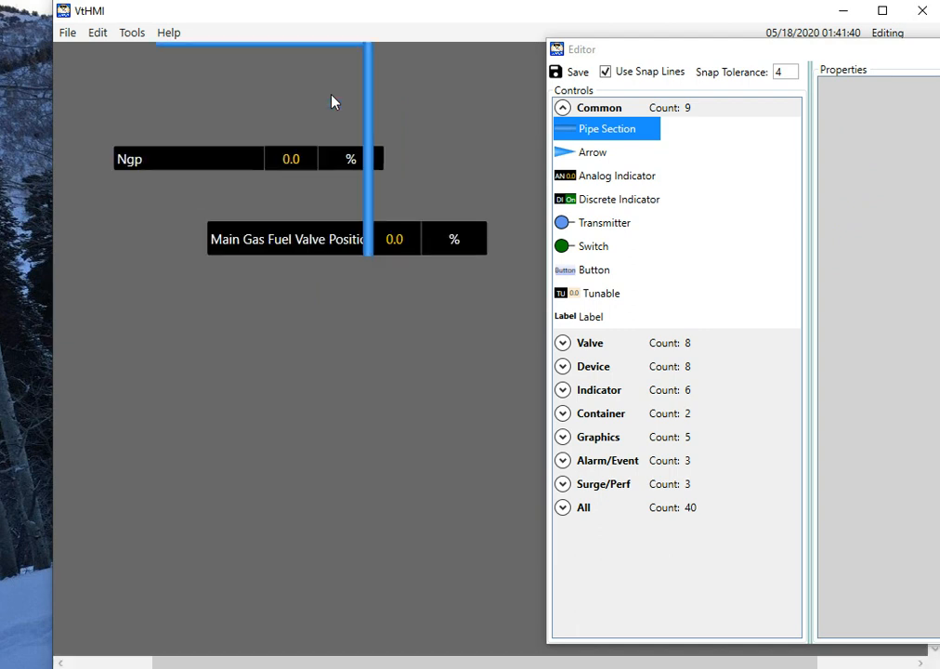
{"action": "scroll", "coordinate": [292, 250], "scroll_direction": "up", "scroll_amount": 3}
{"action": "scroll", "coordinate": [295, 252], "scroll_direction": "up", "scroll_amount": 5}
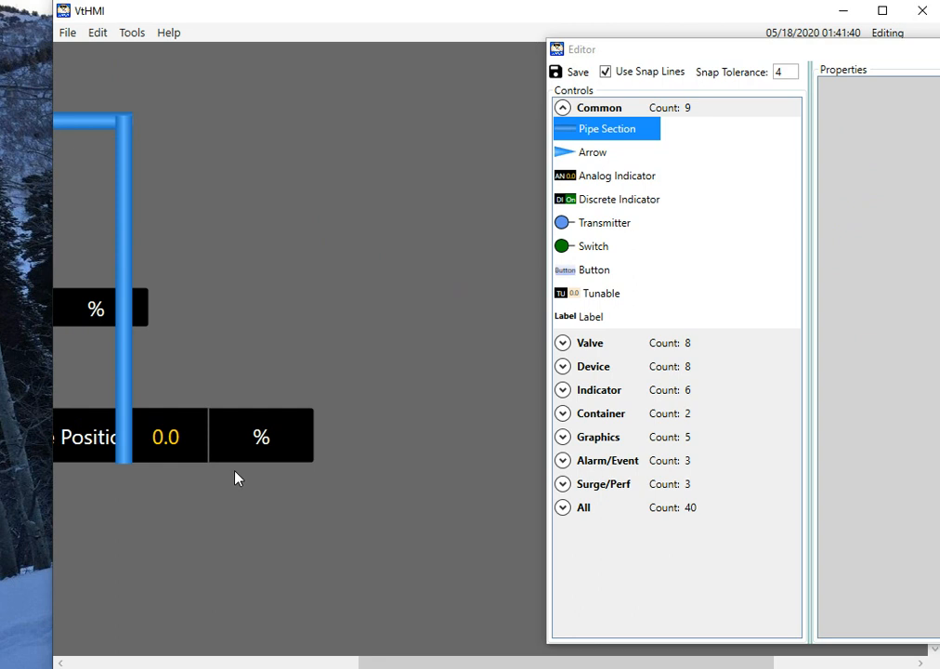
{"action": "scroll", "coordinate": [361, 350], "scroll_direction": "down", "scroll_amount": 5}
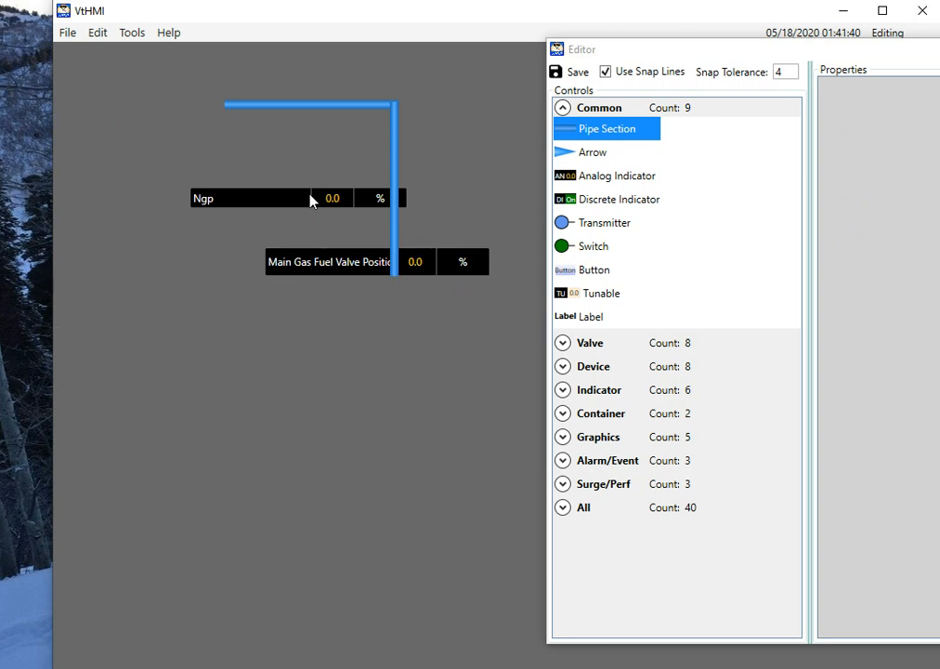
{"action": "left_click_drag", "start_coordinate": [206, 63], "coordinate": [517, 315]}
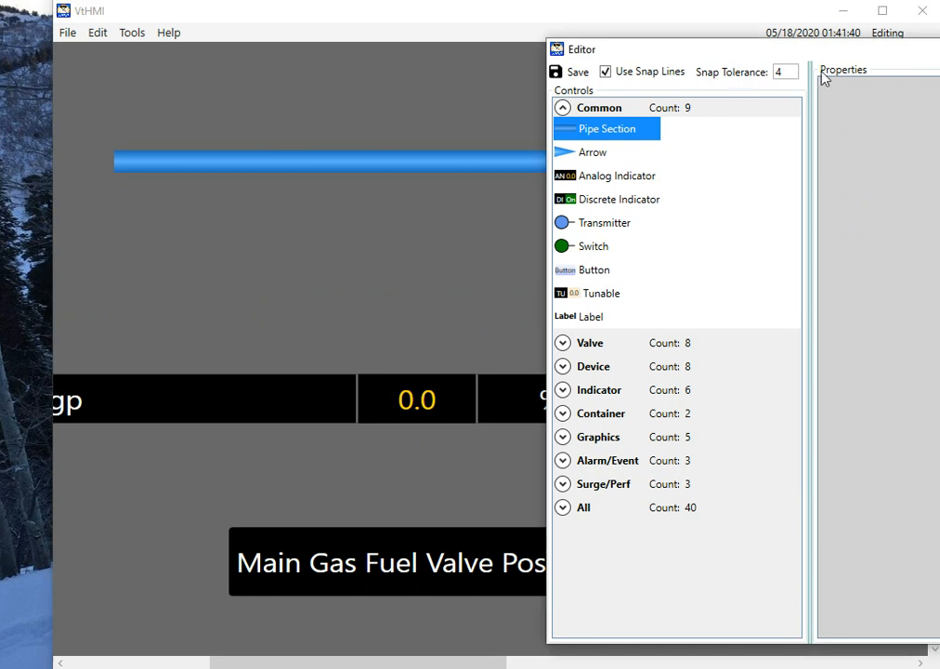
{"action": "left_click_drag", "start_coordinate": [732, 54], "coordinate": [922, 83]}
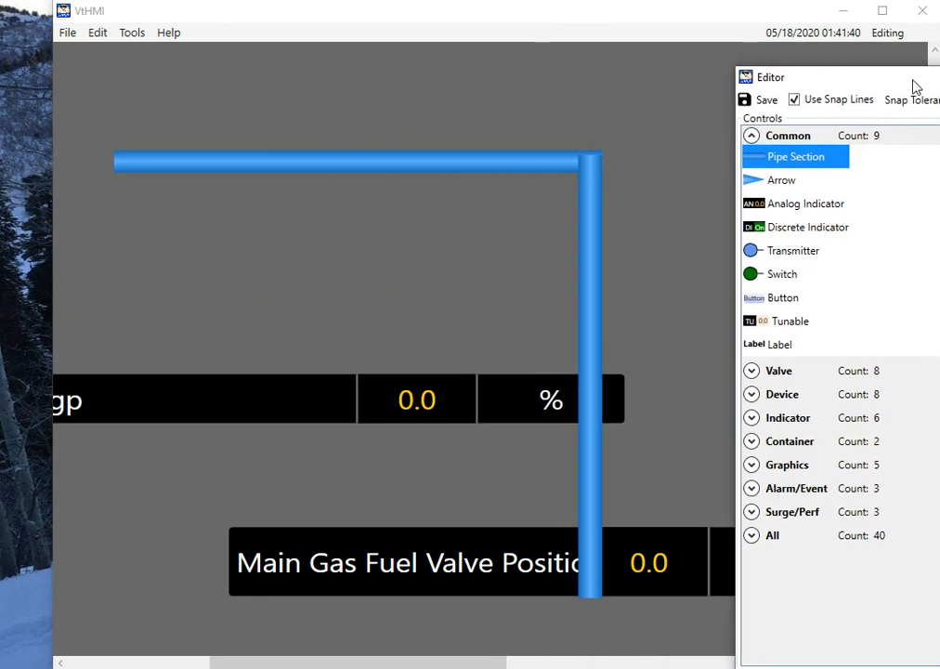
{"action": "left_click", "coordinate": [595, 239]}
{"action": "left_click_drag", "start_coordinate": [592, 156], "coordinate": [592, 157]}
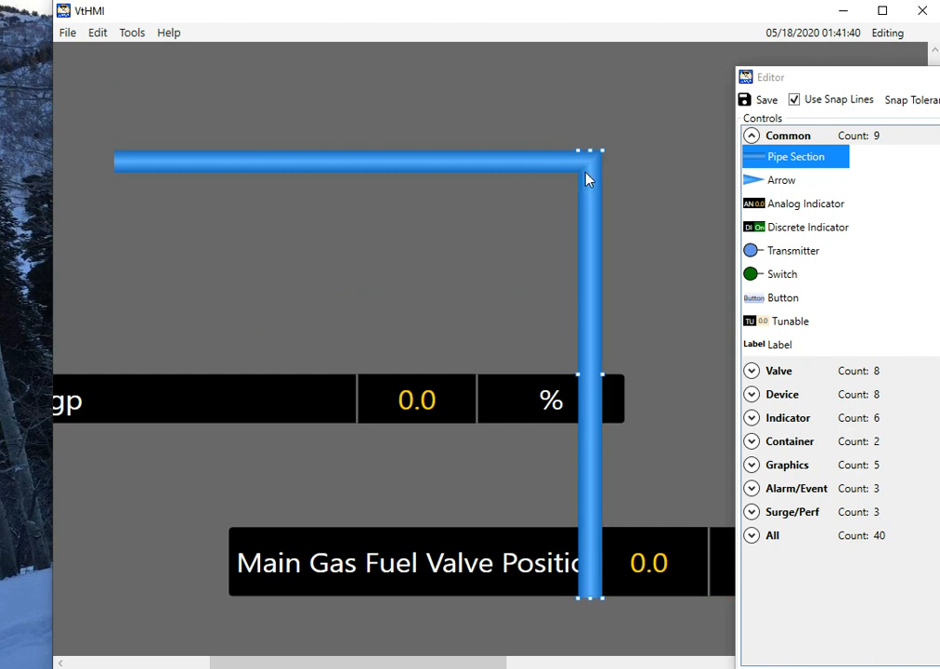
{"action": "left_click_drag", "start_coordinate": [923, 80], "coordinate": [521, 55]}
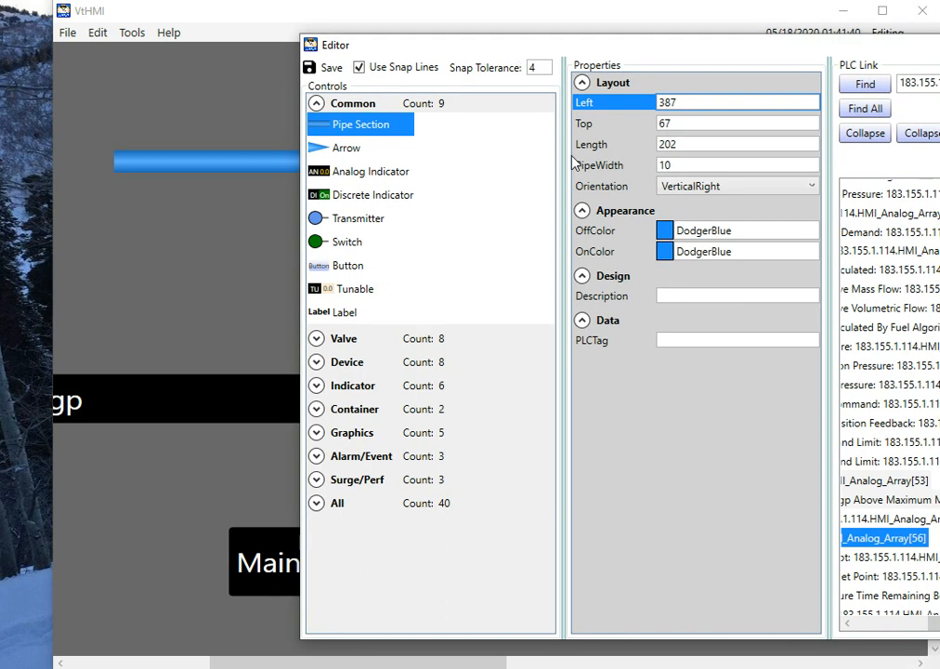